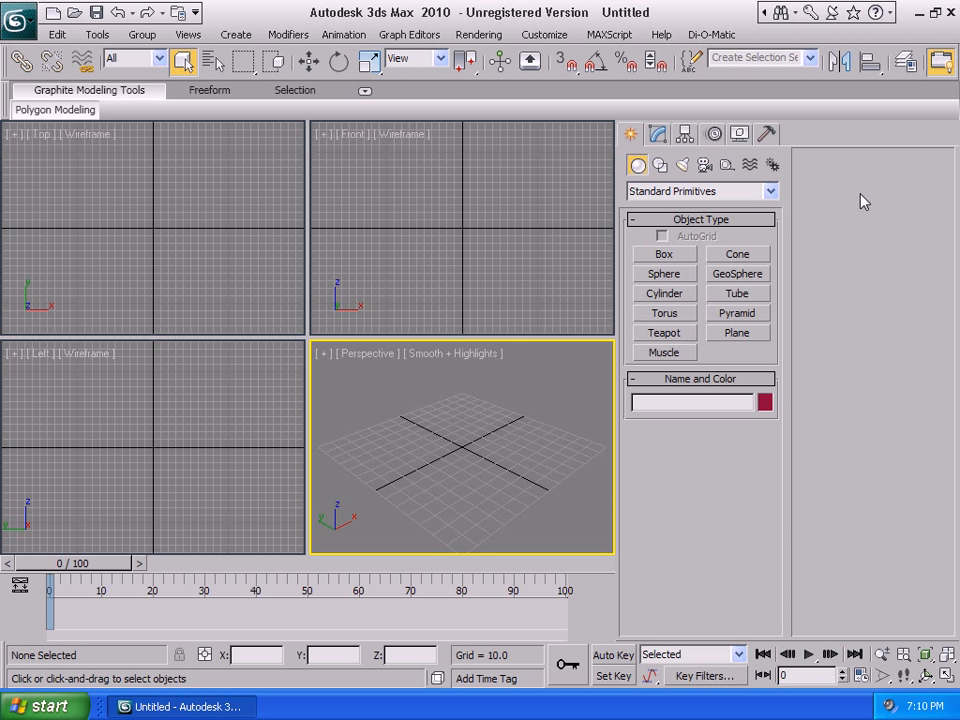
pyautogui.click(710, 36)
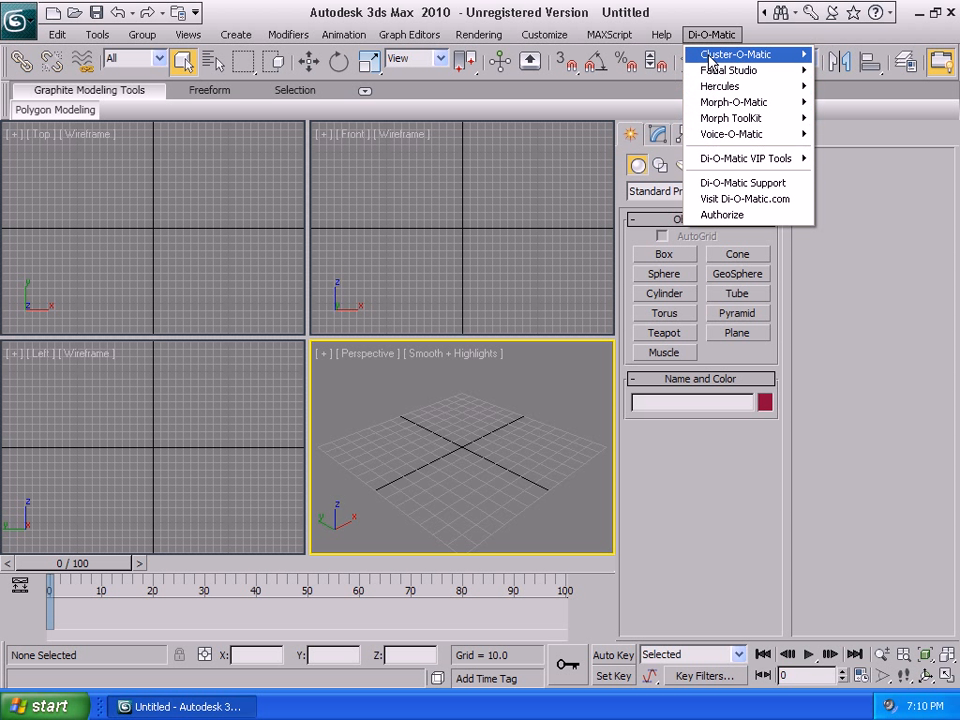
pyautogui.moveTo(711, 58)
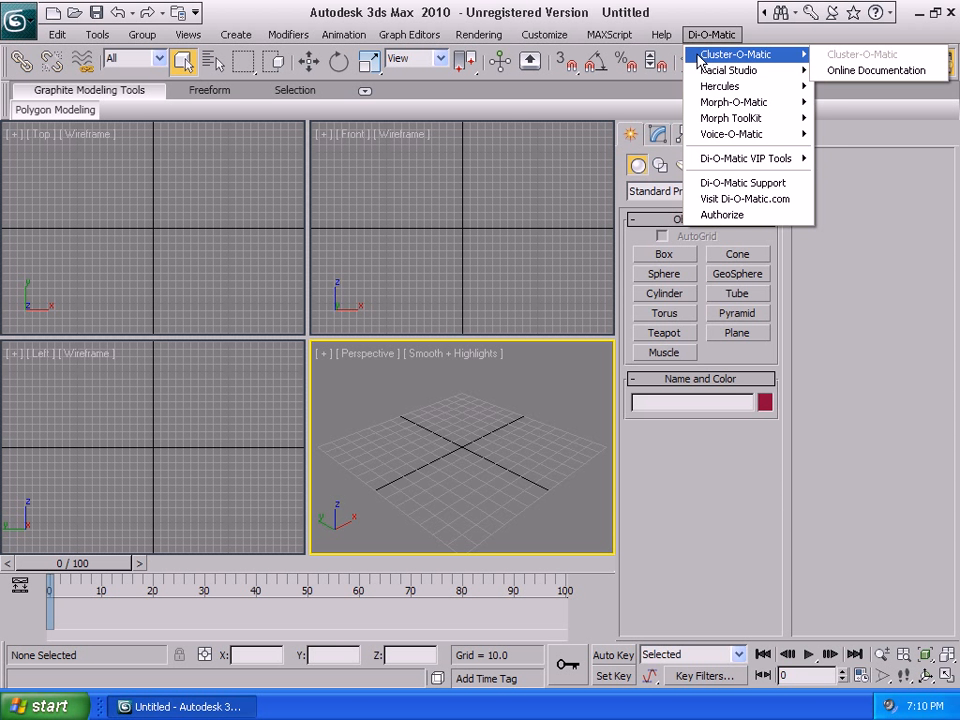
pyautogui.click(670, 12)
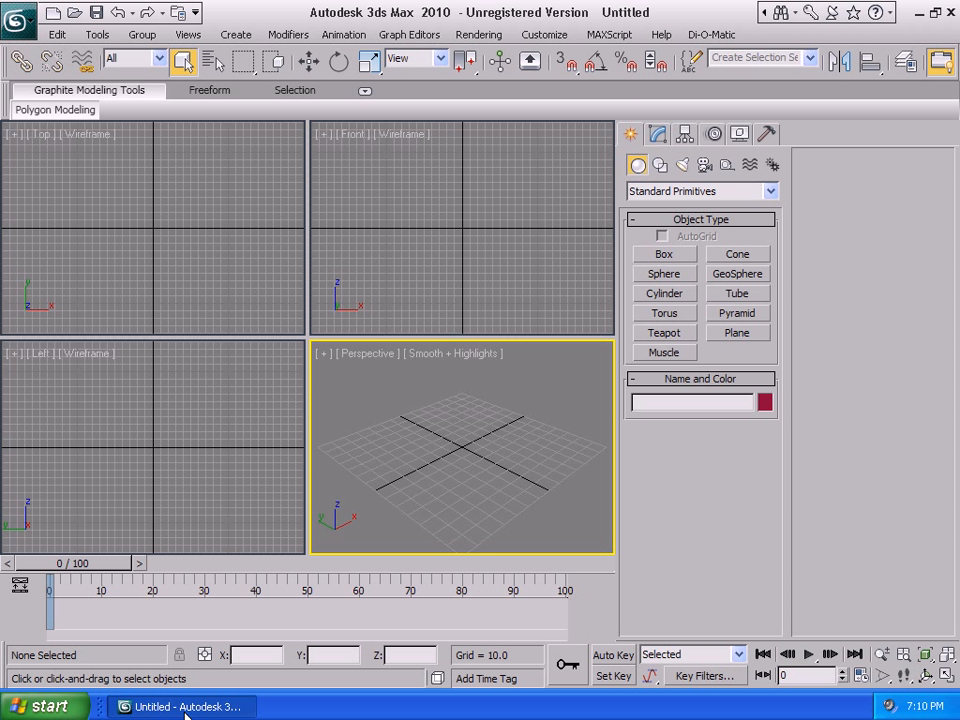
# Open the Man.max scene from the Di-O-Matic\Voice-O-Matic scenes folder.
pyautogui.rightClick(60, 710)
pyautogui.click(108, 622)
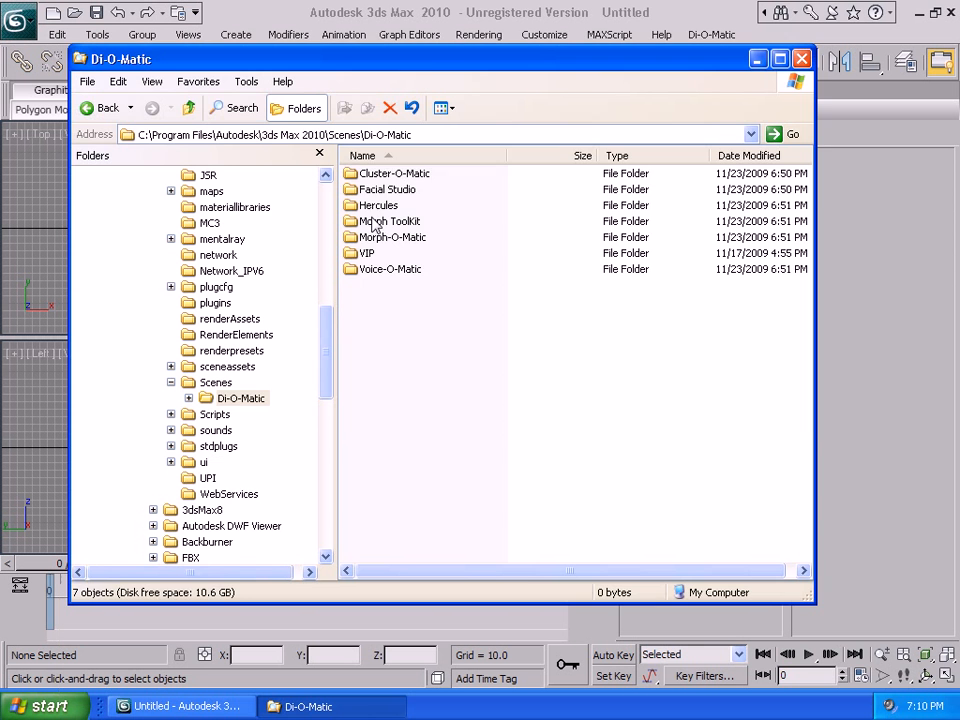
pyautogui.doubleClick(388, 269)
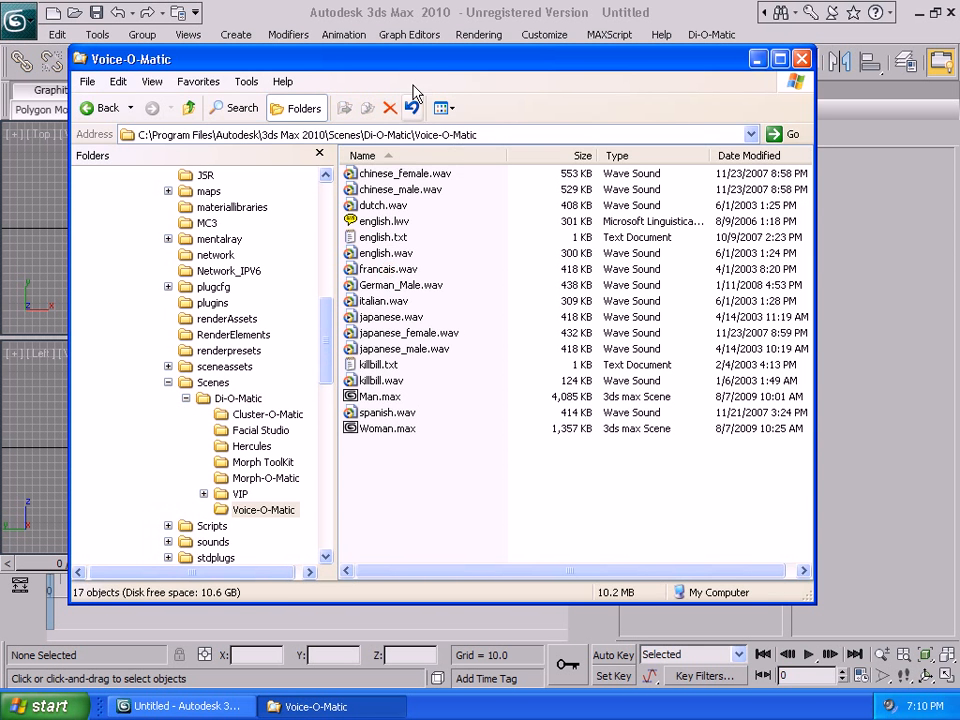
pyautogui.moveTo(420, 59); pyautogui.dragTo(647, 80)
pyautogui.moveTo(607, 417); pyautogui.dragTo(228, 445)
pyautogui.click(146, 354)
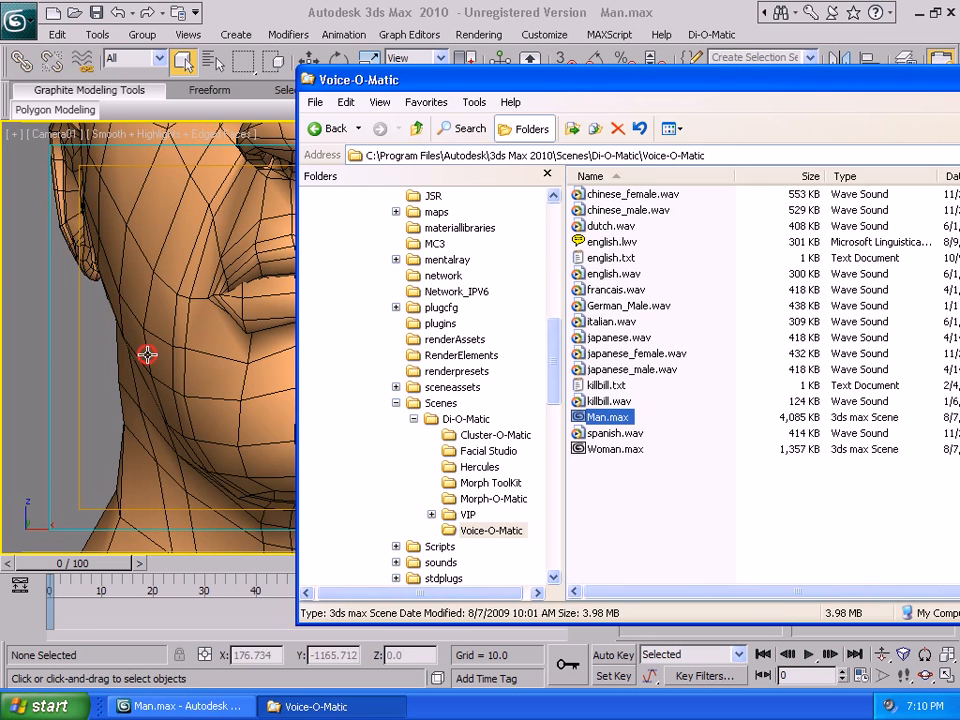
# Select the man's head mesh in the camera view and show its modifier settings.
pyautogui.click(566, 362)
pyautogui.click(493, 336)
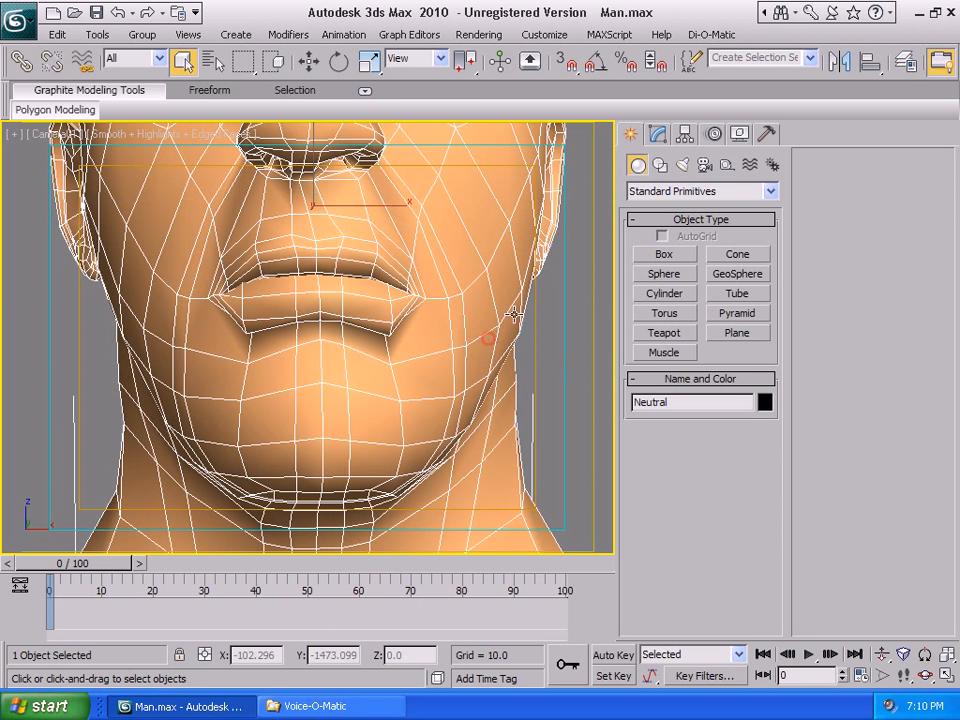
pyautogui.click(657, 134)
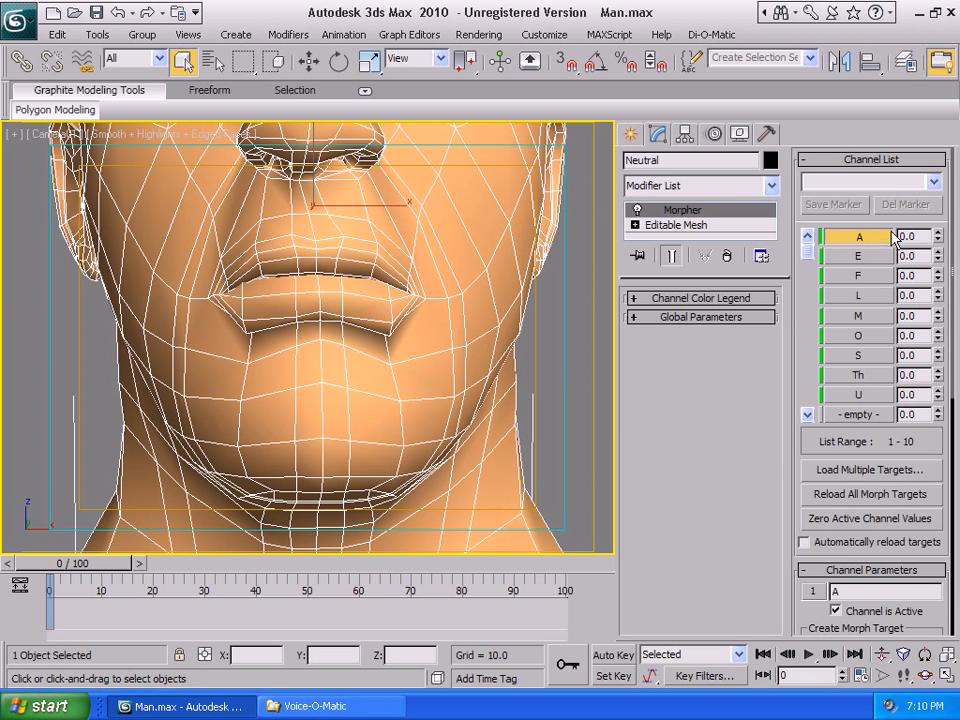
# Try out the A and F morph channels on the head and zero all active channel values.
pyautogui.moveTo(938, 232); pyautogui.dragTo(914, 329)
pyautogui.moveTo(937, 272); pyautogui.dragTo(934, 484)
pyautogui.click(918, 519)
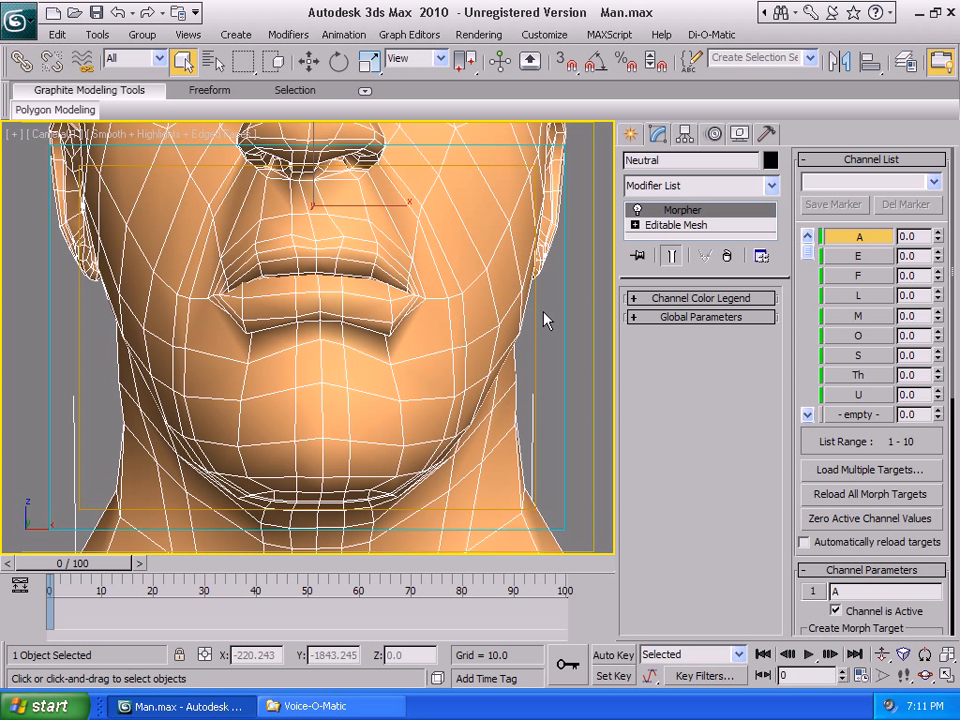
# Open Voice-O-Matic from the head's Editable Mesh level and return to the Morpher modifier.
pyautogui.click(676, 226)
pyautogui.click(823, 208)
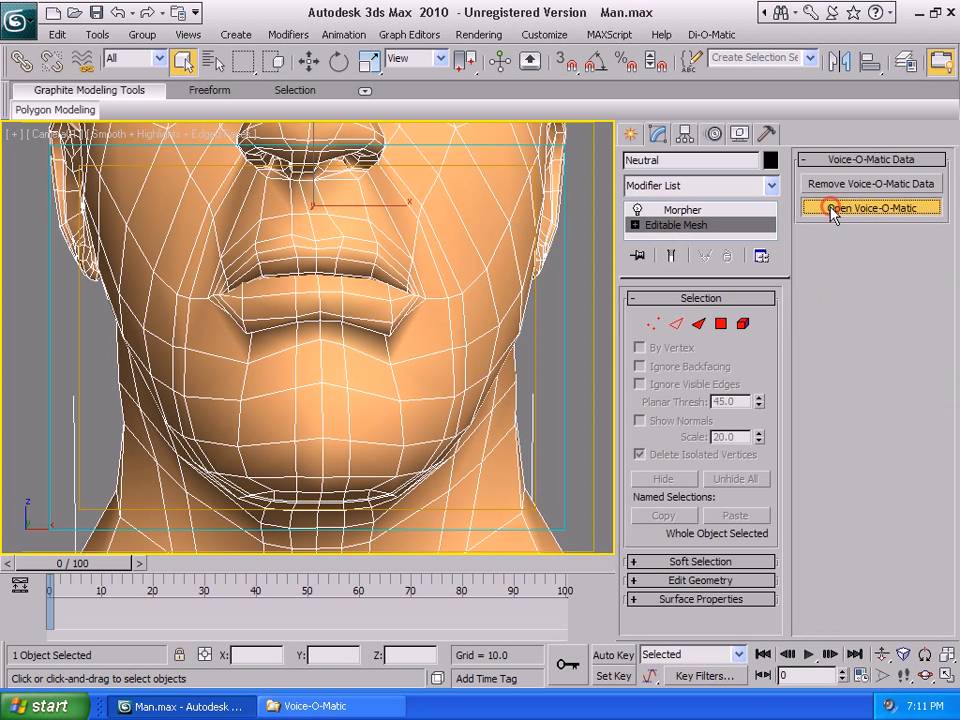
pyautogui.click(683, 210)
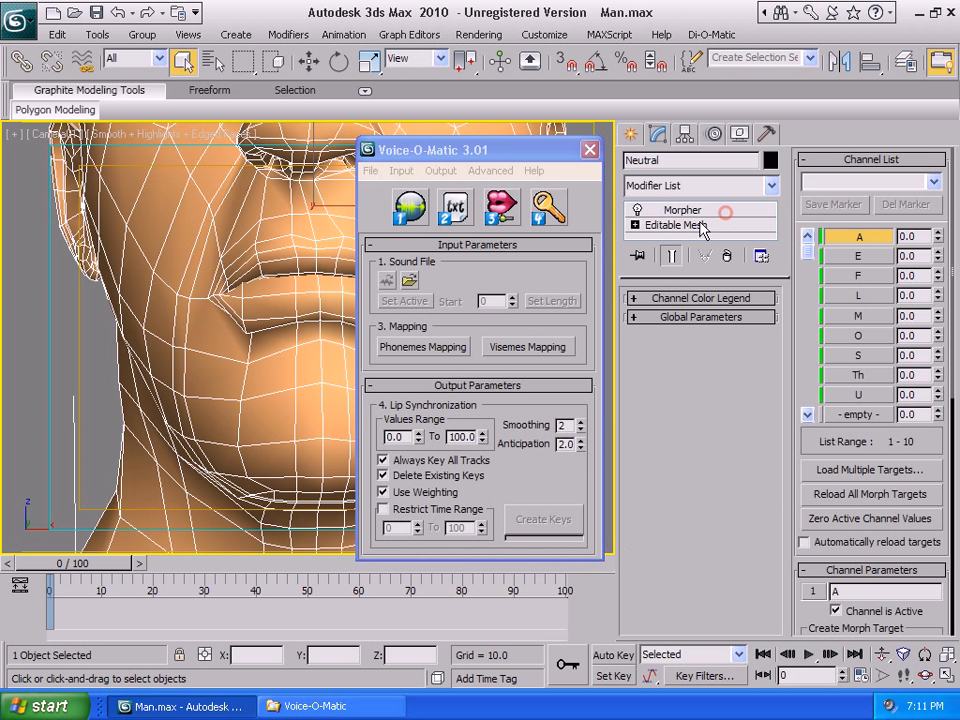
# Load english.wav as the Voice-O-Matic sound file, make it active and match the animation length to it.
pyautogui.click(402, 284)
pyautogui.doubleClick(117, 332)
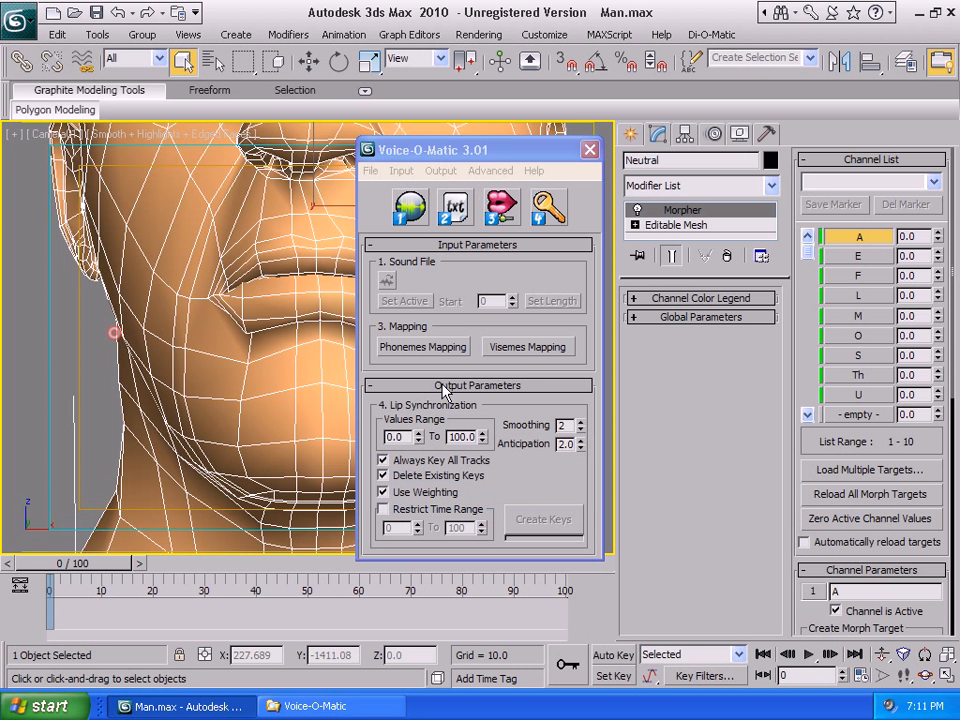
pyautogui.click(404, 301)
pyautogui.click(552, 301)
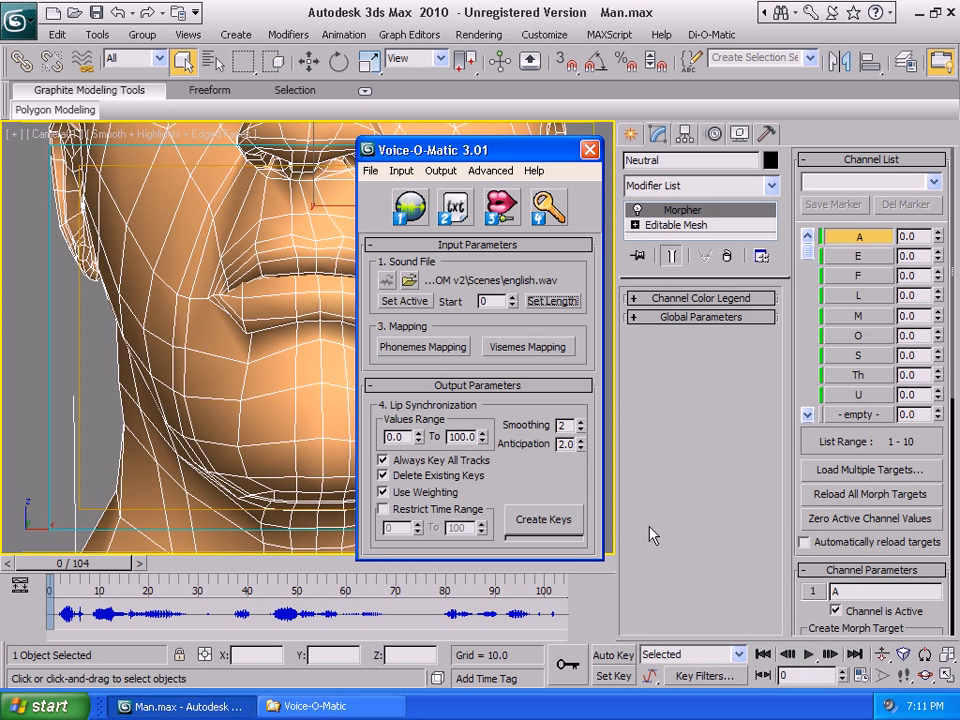
# Create the lip-sync keys from the loaded sound, and play back the animation with Voice-O-Matic closed.
pyautogui.click(543, 519)
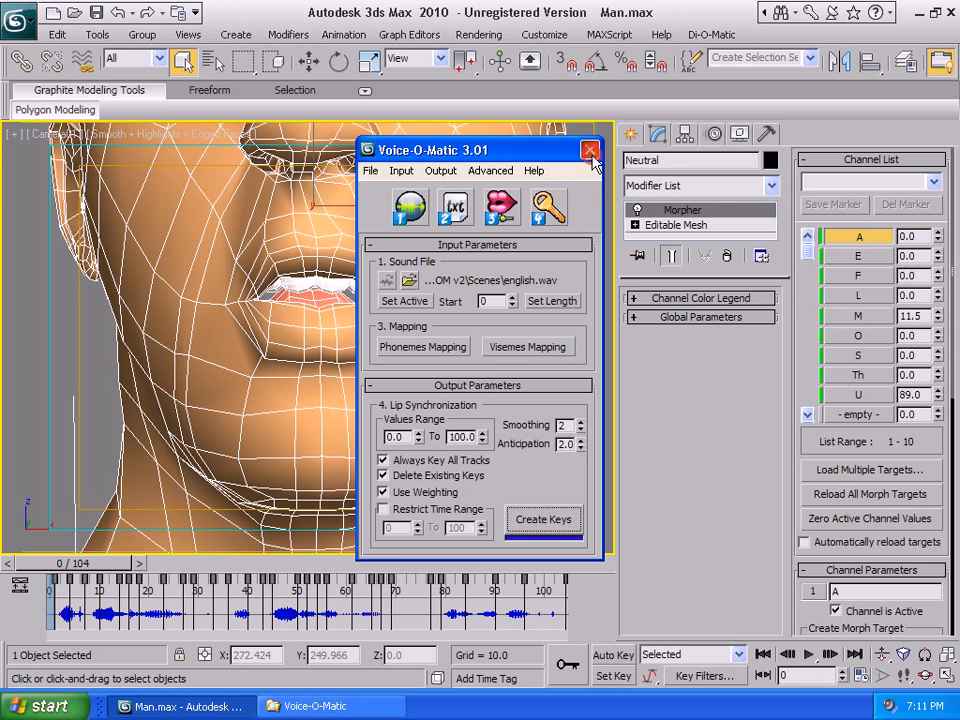
pyautogui.click(590, 151)
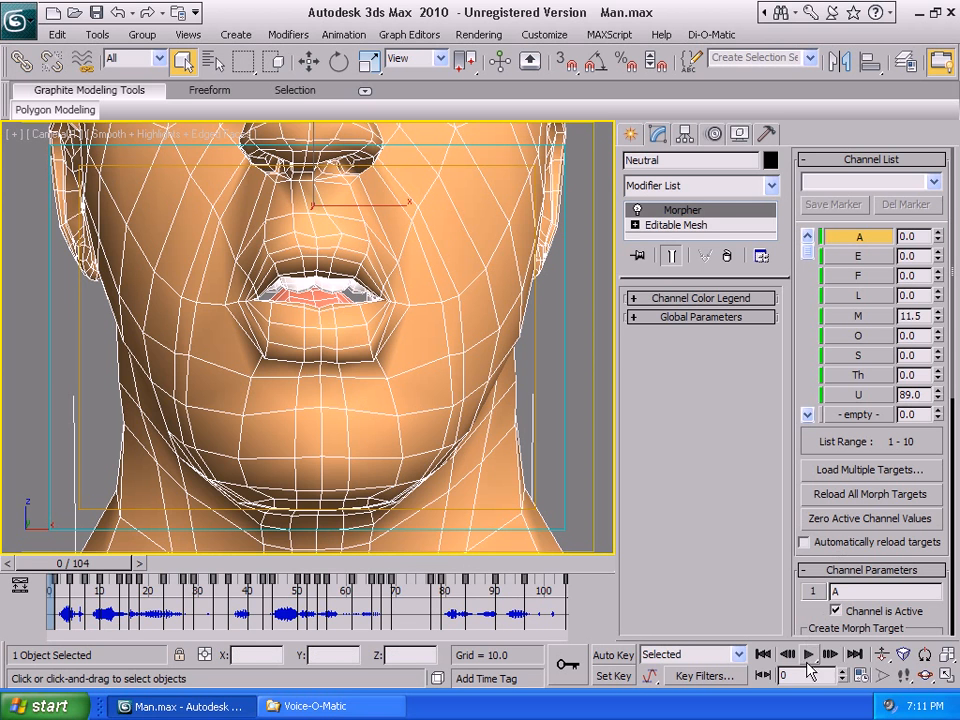
pyautogui.click(808, 655)
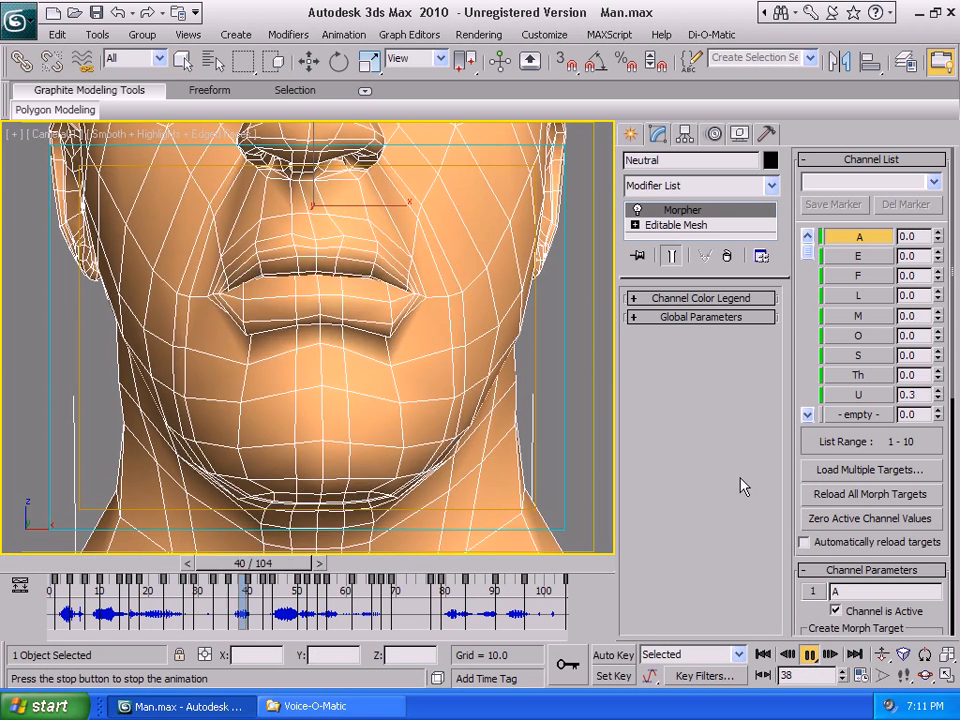
pyautogui.click(4, 564)
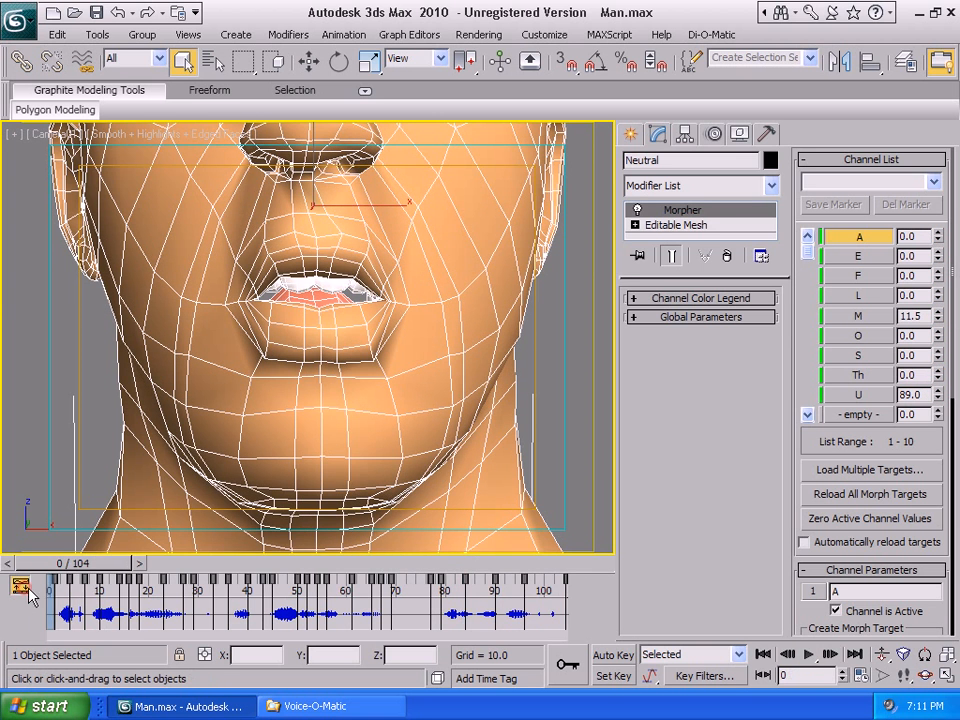
# Examine the animation curves of the head's Morpher channels in the Mini Curve Editor and close it.
pyautogui.click(20, 587)
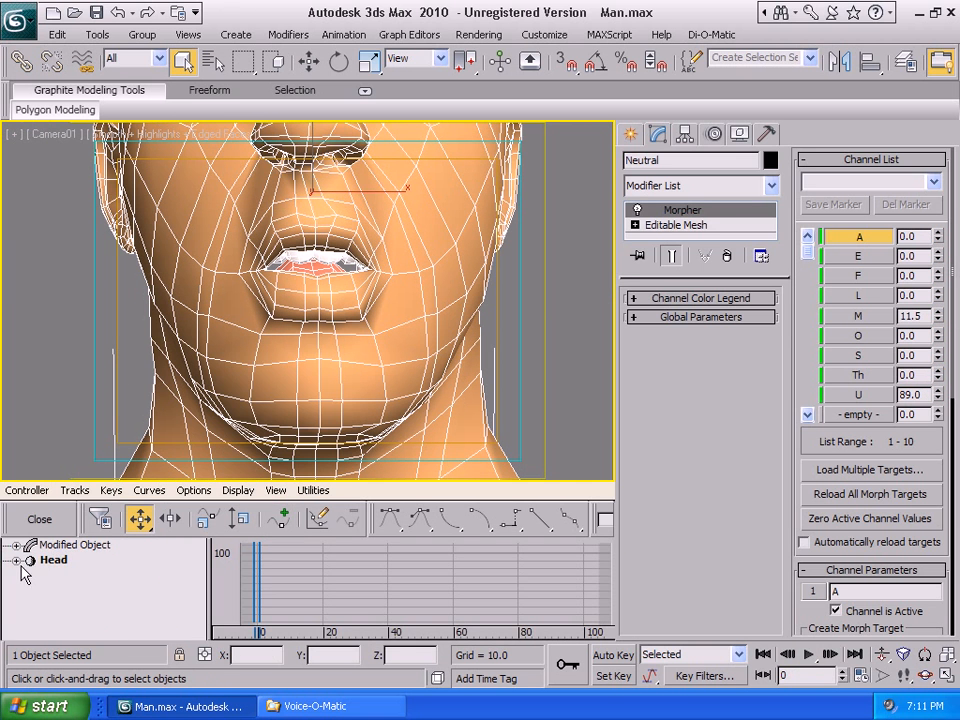
pyautogui.click(16, 560)
pyautogui.moveTo(46, 585); pyautogui.dragTo(148, 564)
pyautogui.click(35, 560)
pyautogui.click(35, 545)
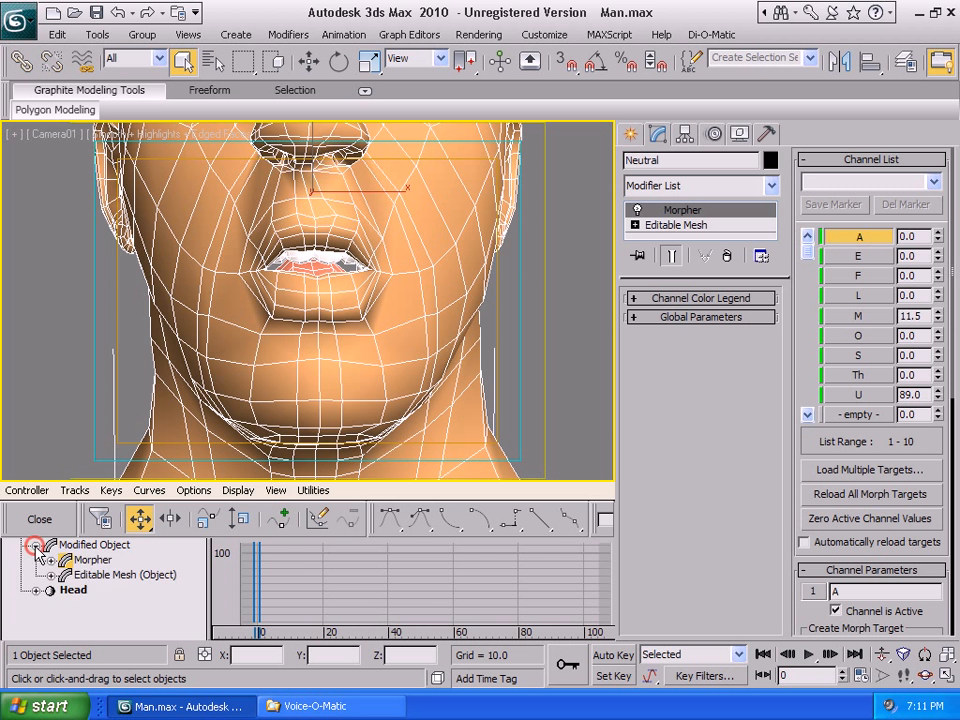
pyautogui.click(51, 560)
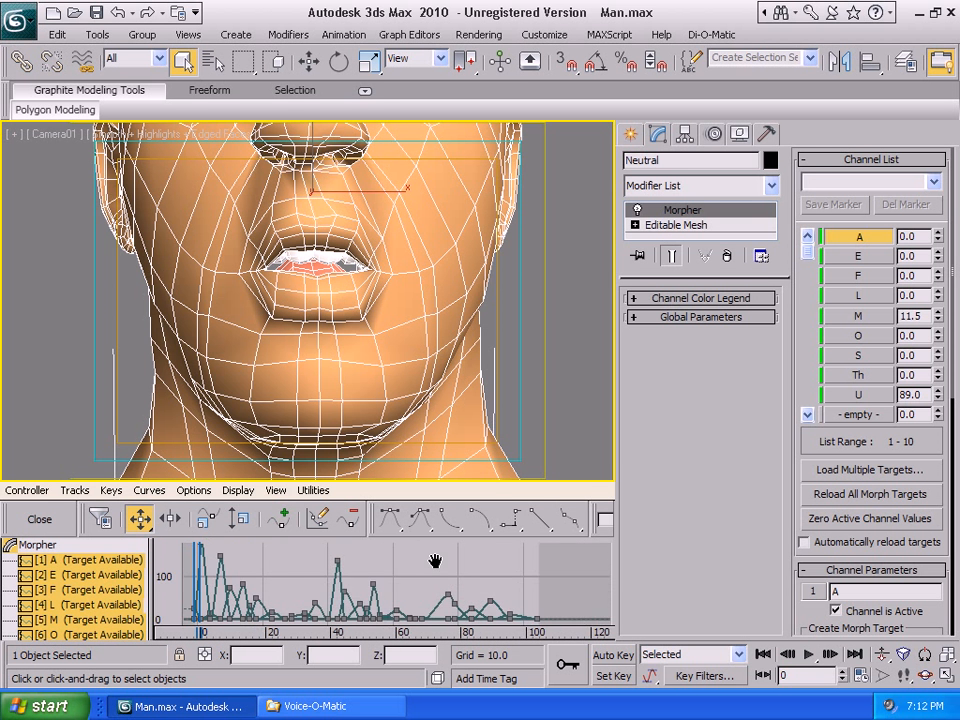
pyautogui.moveTo(435, 561); pyautogui.dragTo(437, 559, button='middle')
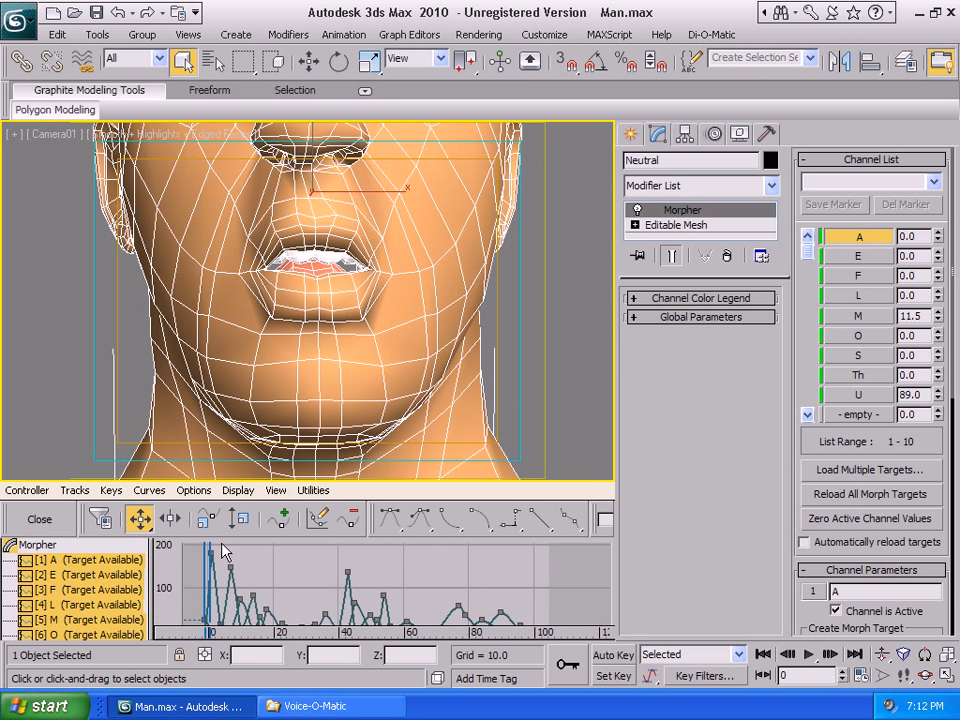
pyautogui.click(37, 515)
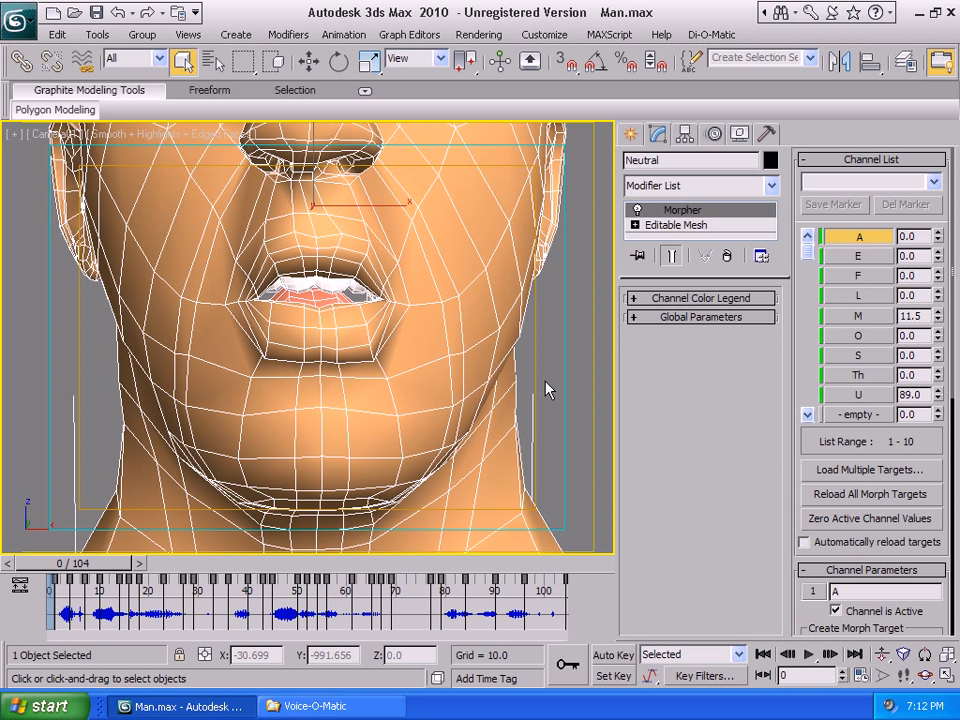
# Open the recently used scene MOM2_demo01.max.
pyautogui.click(18, 20)
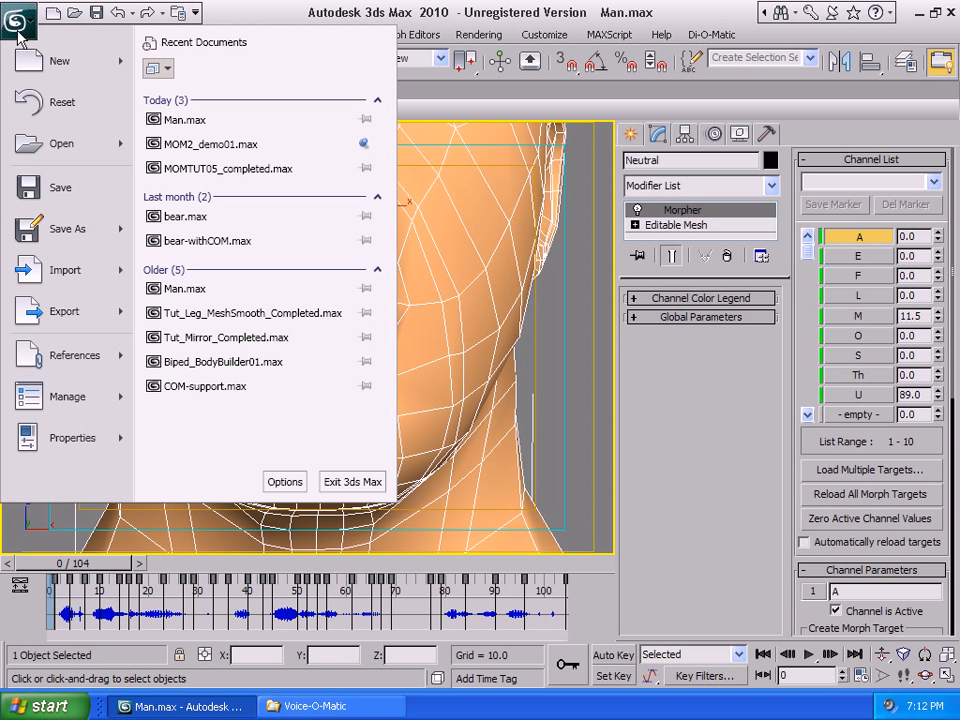
pyautogui.click(203, 146)
pyautogui.click(483, 403)
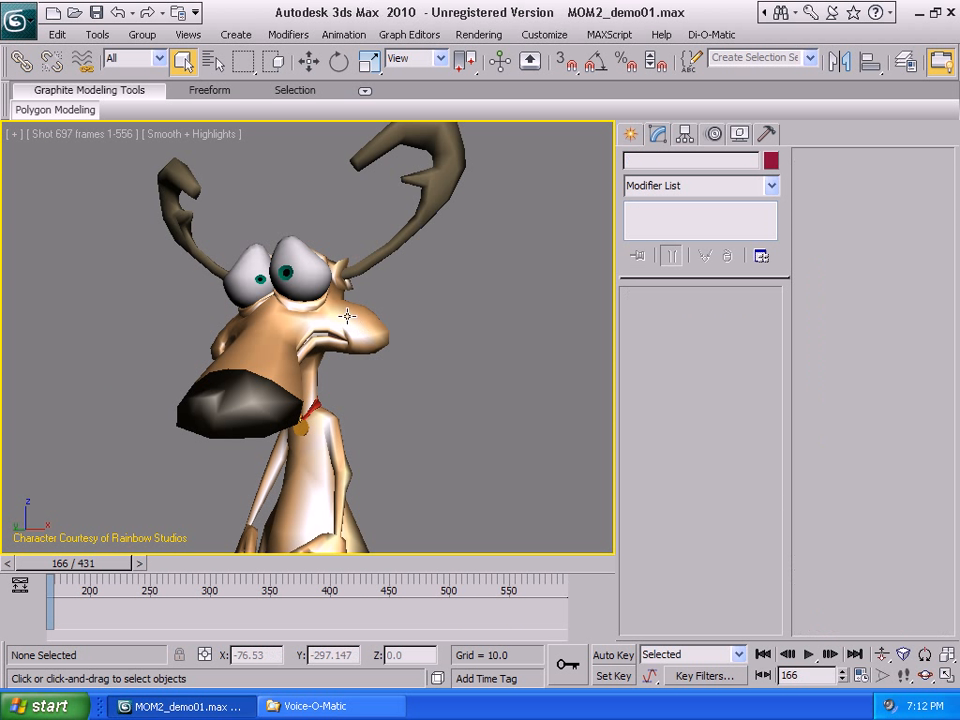
# Select the reindeer's head and show the channel list of its Morph-O-Matic modifier.
pyautogui.click(403, 320)
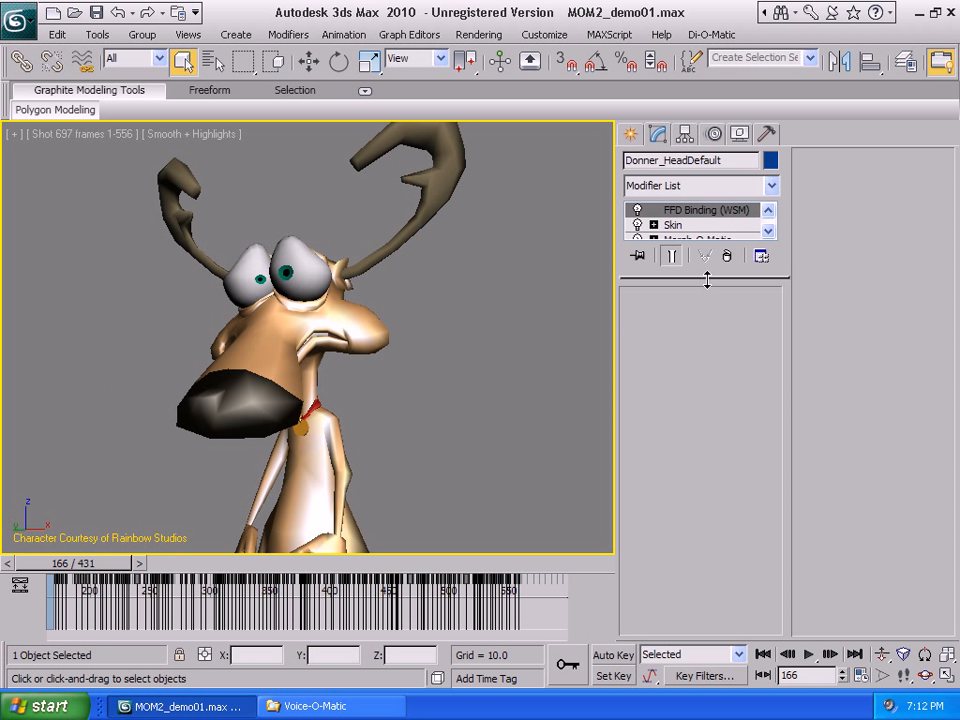
pyautogui.moveTo(707, 278); pyautogui.dragTo(707, 298)
pyautogui.click(700, 240)
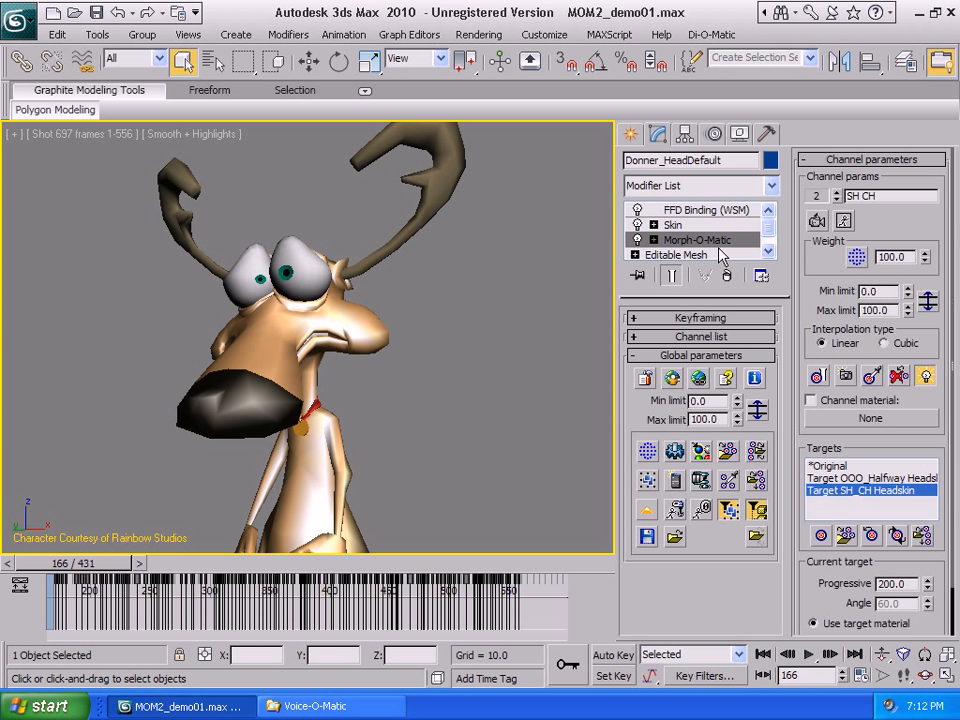
pyautogui.click(710, 337)
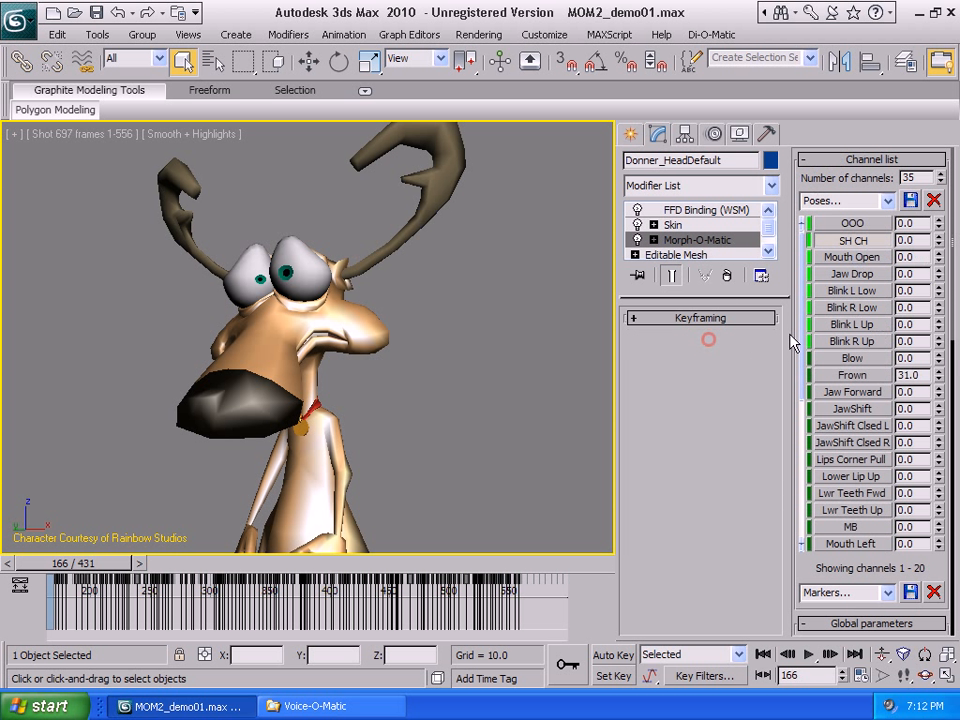
# Look through Morph-O-Matic's keyframing options and channel list, shrinking the modifier stack to make room for its parameters.
pyautogui.click(738, 318)
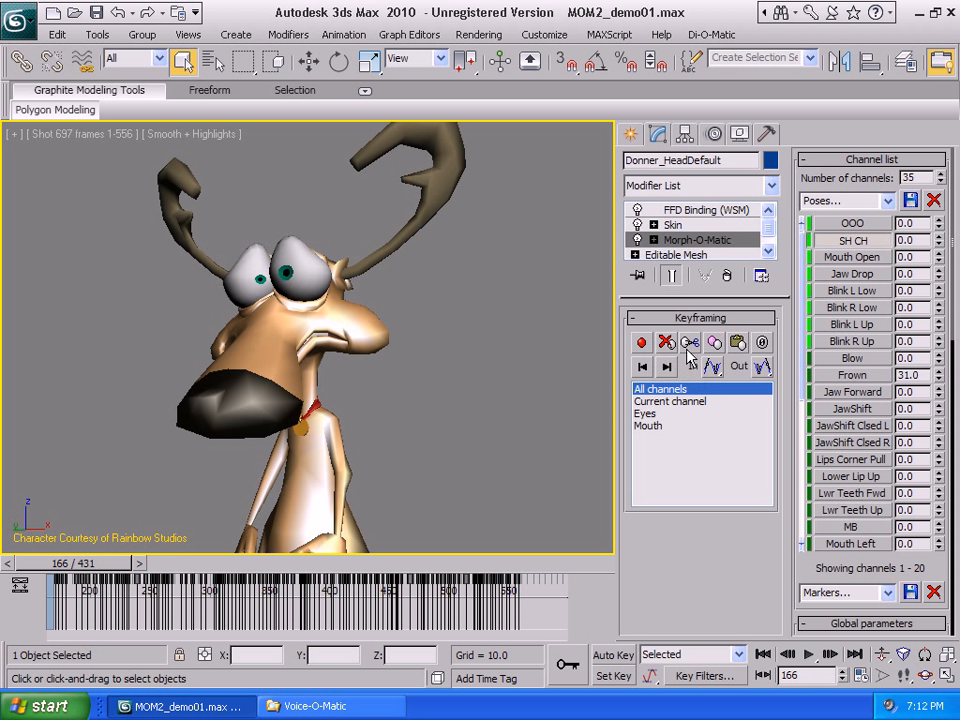
pyautogui.click(718, 368)
pyautogui.click(733, 318)
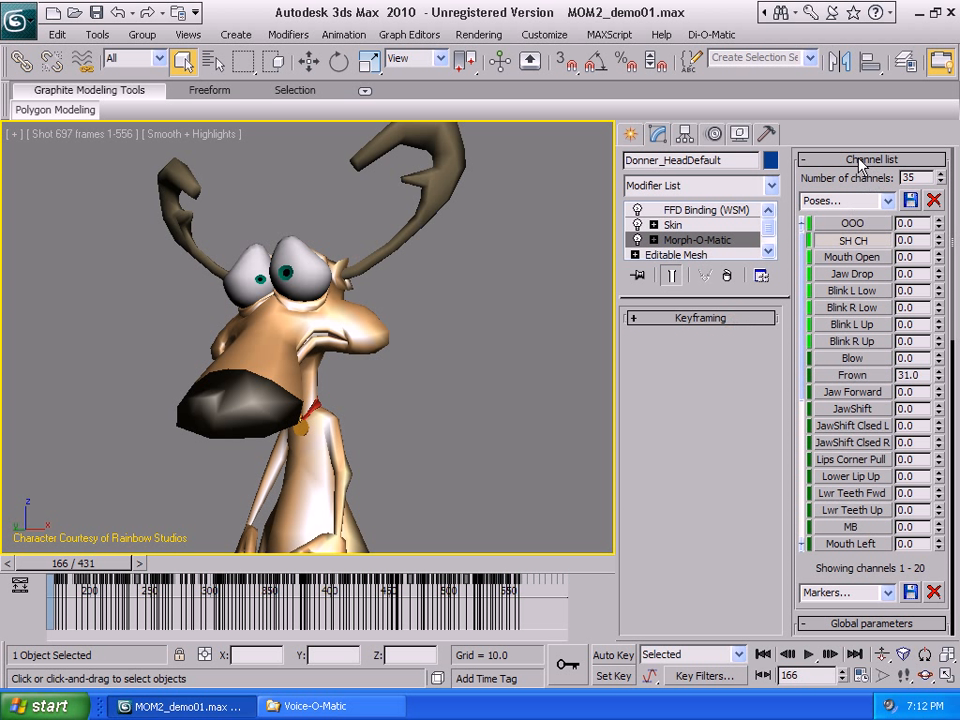
pyautogui.moveTo(715, 298); pyautogui.dragTo(713, 163)
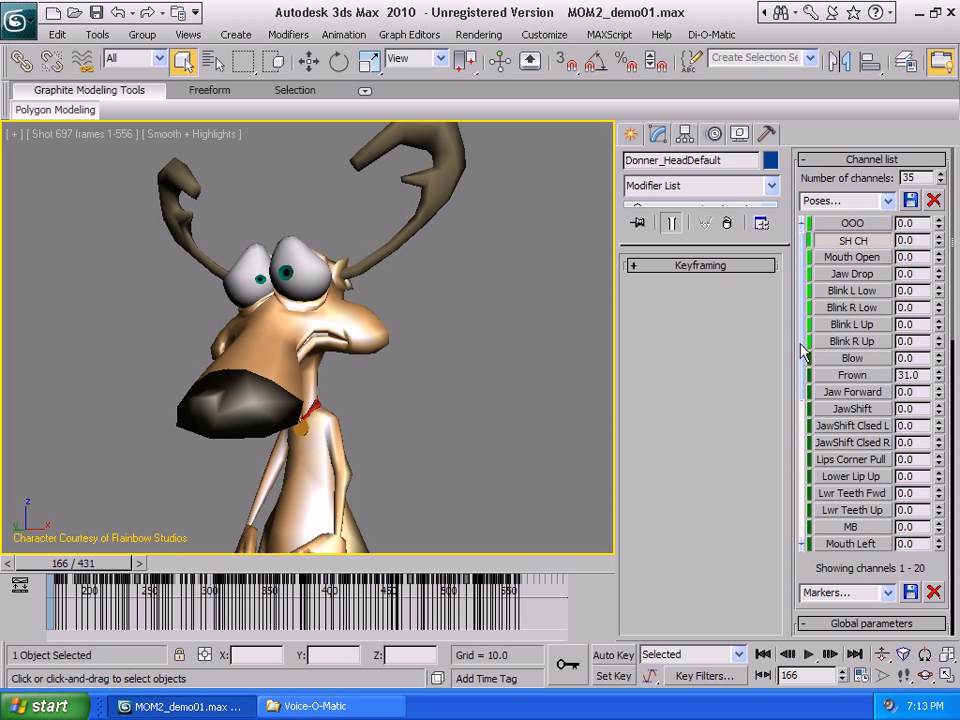
pyautogui.click(836, 162)
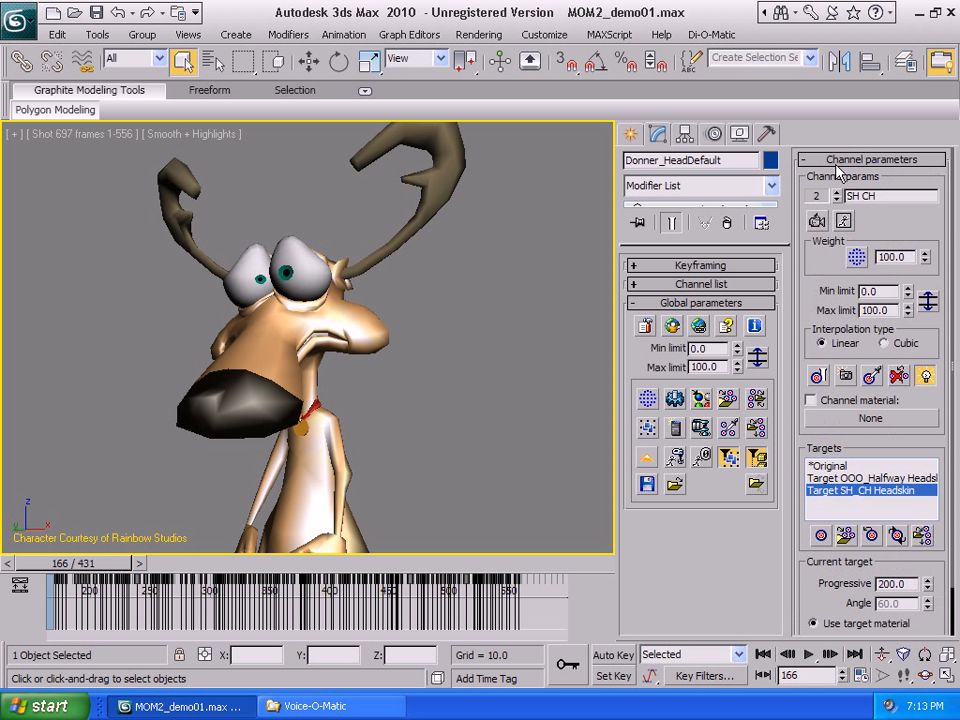
# Open the floating Morph-O-Matic window and restrict the displayed channels and keys to the Eyes group.
pyautogui.click(705, 457)
pyautogui.moveTo(522, 110); pyautogui.dragTo(529, 67)
pyautogui.click(700, 265)
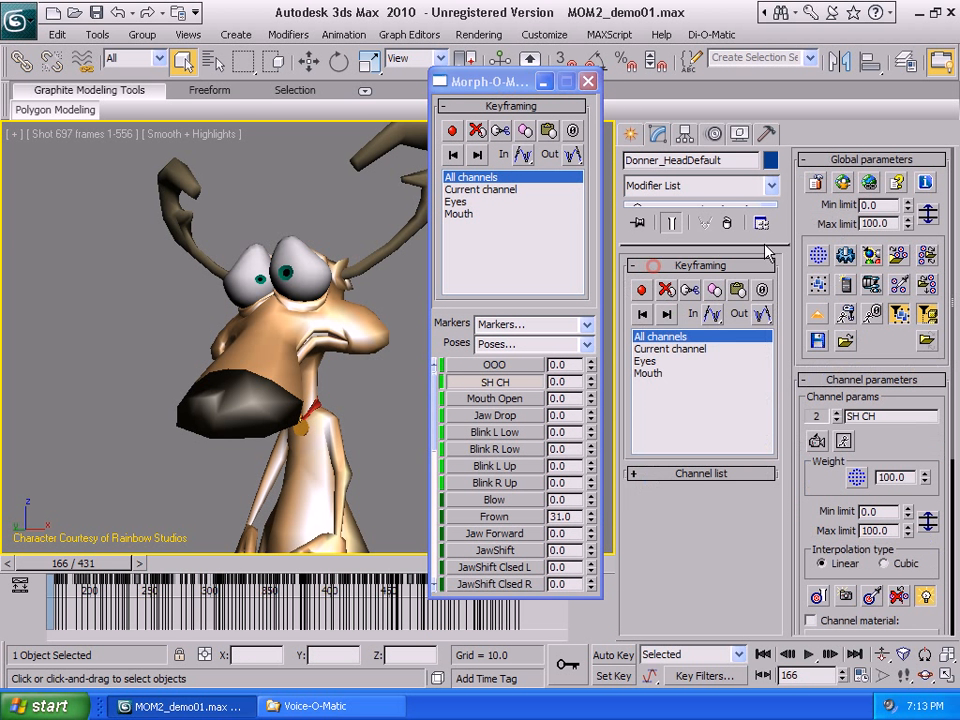
pyautogui.click(660, 363)
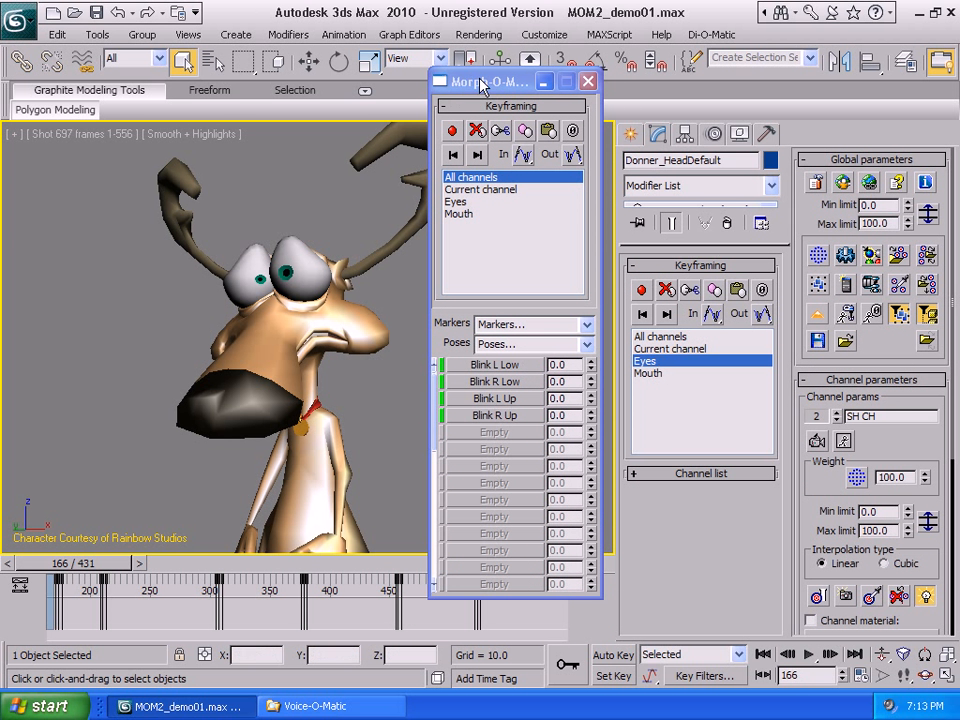
pyautogui.moveTo(481, 86); pyautogui.dragTo(492, 112)
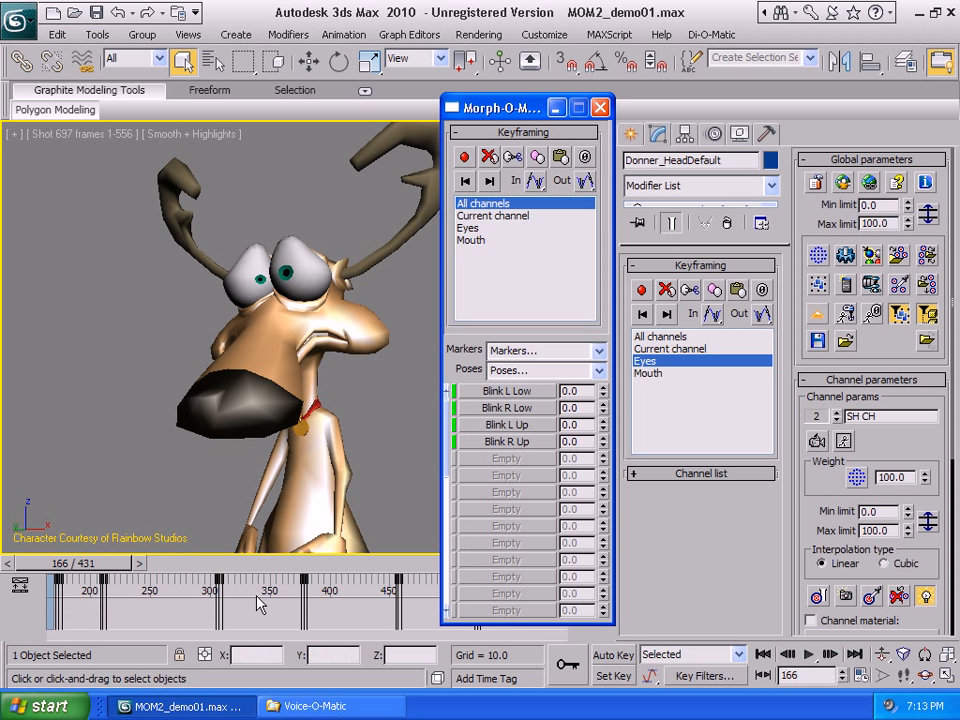
pyautogui.click(487, 230)
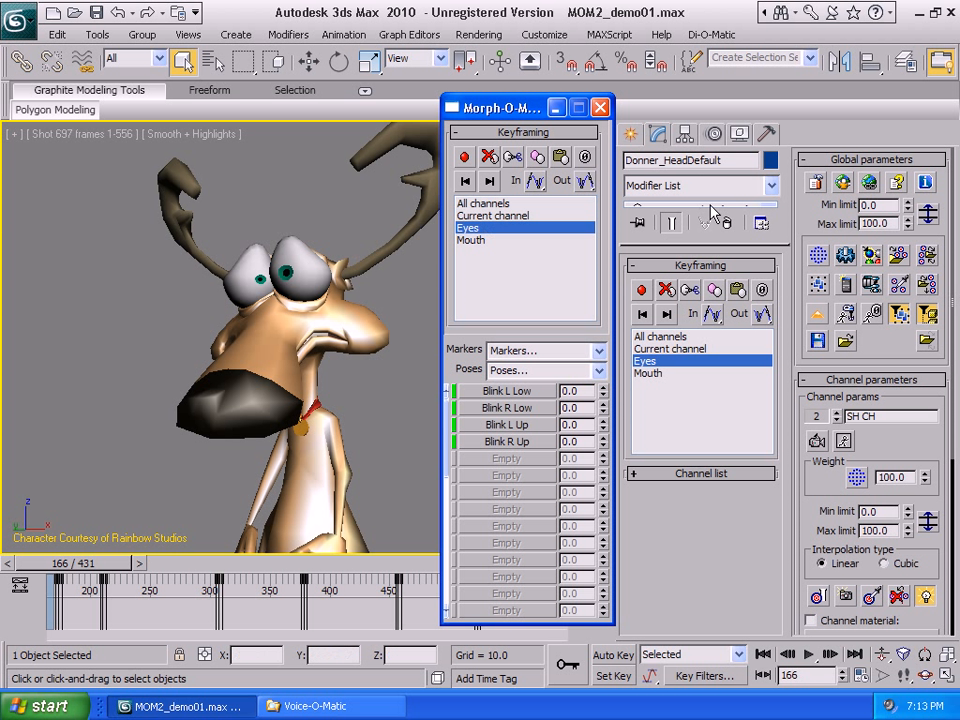
# Restrict the reindeer head's Morph-O-Matic channels and keys to the Mouth group and scrub the animation to frame 404.
pyautogui.click(396, 264)
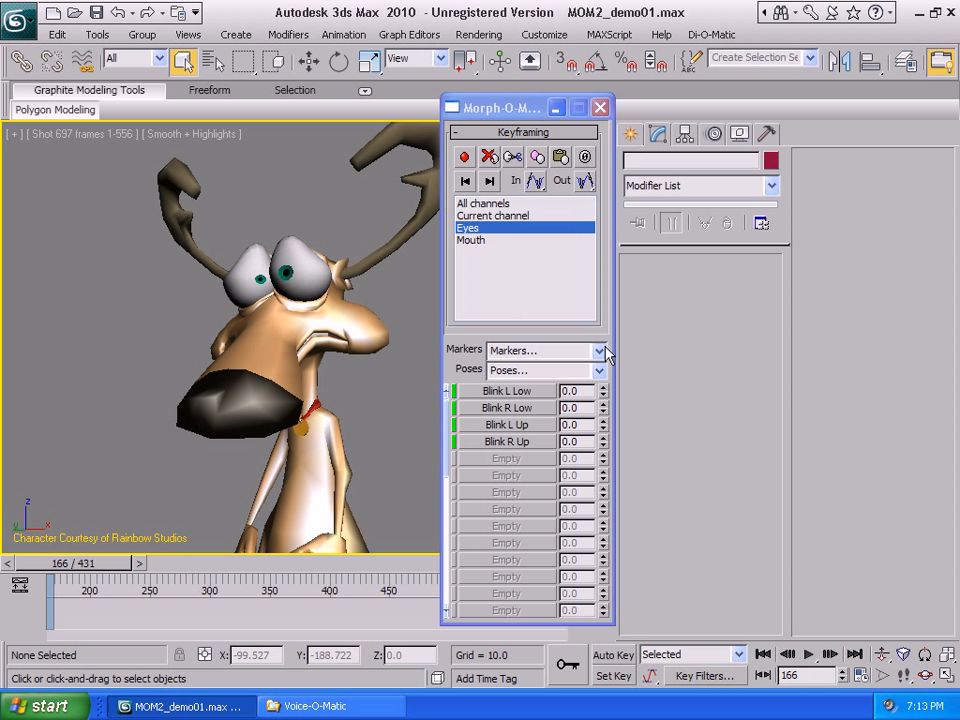
pyautogui.click(505, 408)
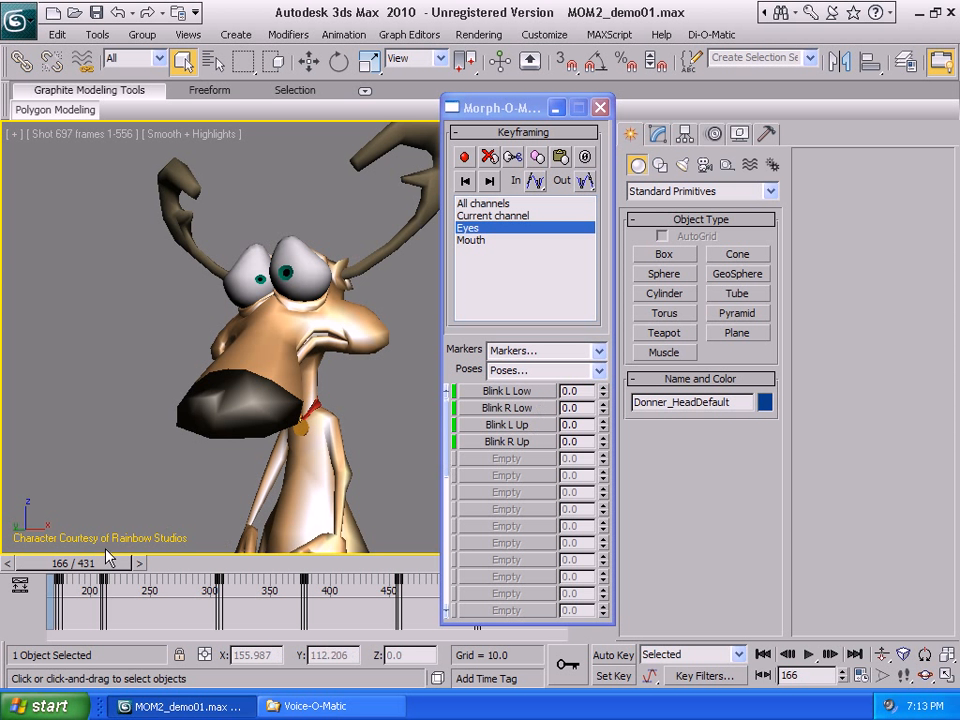
pyautogui.moveTo(108, 557)
pyautogui.mouseDown()
pyautogui.moveTo(260, 582)
pyautogui.moveTo(242, 583)
pyautogui.moveTo(252, 588)
pyautogui.moveTo(246, 572)
pyautogui.moveTo(223, 566)
pyautogui.moveTo(121, 565)
pyautogui.mouseUp()
pyautogui.click(514, 242)
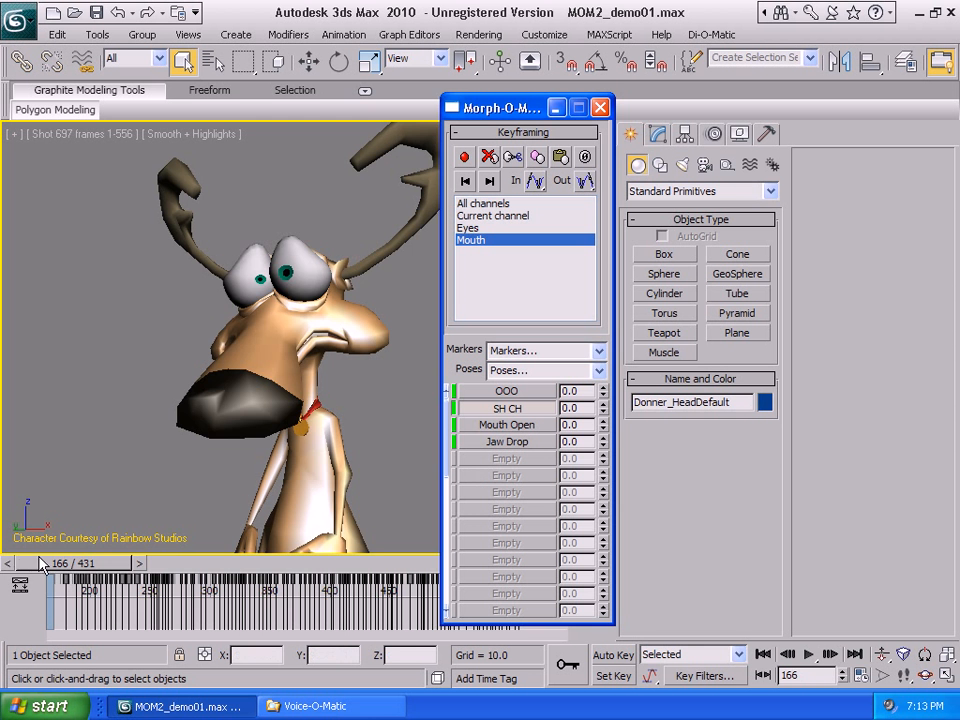
pyautogui.moveTo(80, 565); pyautogui.dragTo(362, 564)
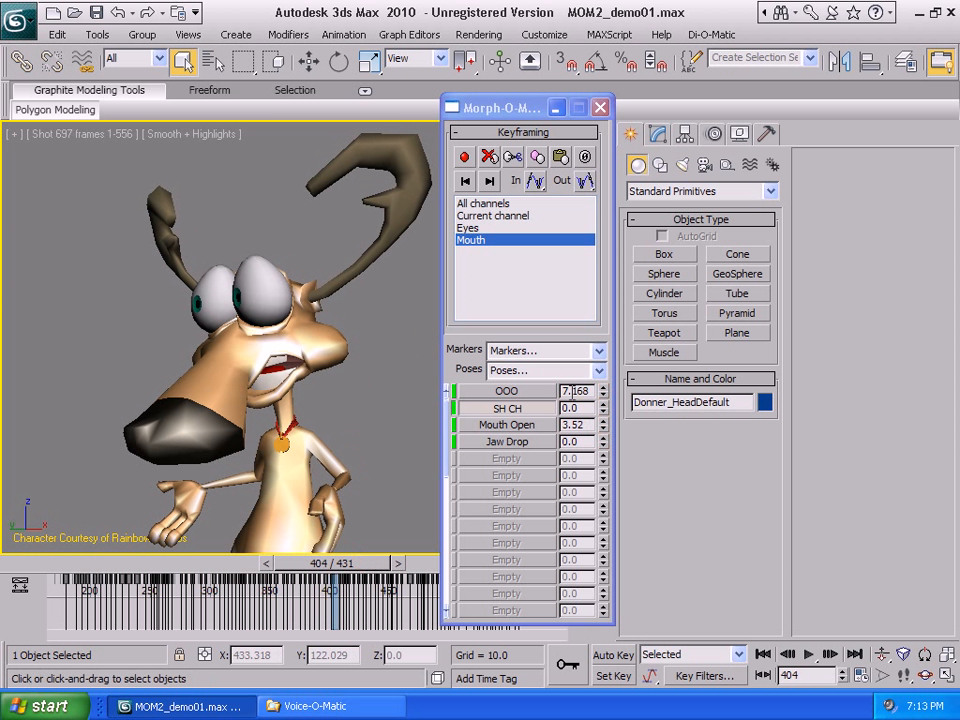
# Close the floating Morph-O-Matic window, return to frame 166 and show the head's Morph-O-Matic modifier with a taller modifier stack.
pyautogui.click(600, 108)
pyautogui.moveTo(335, 563); pyautogui.dragTo(105, 563)
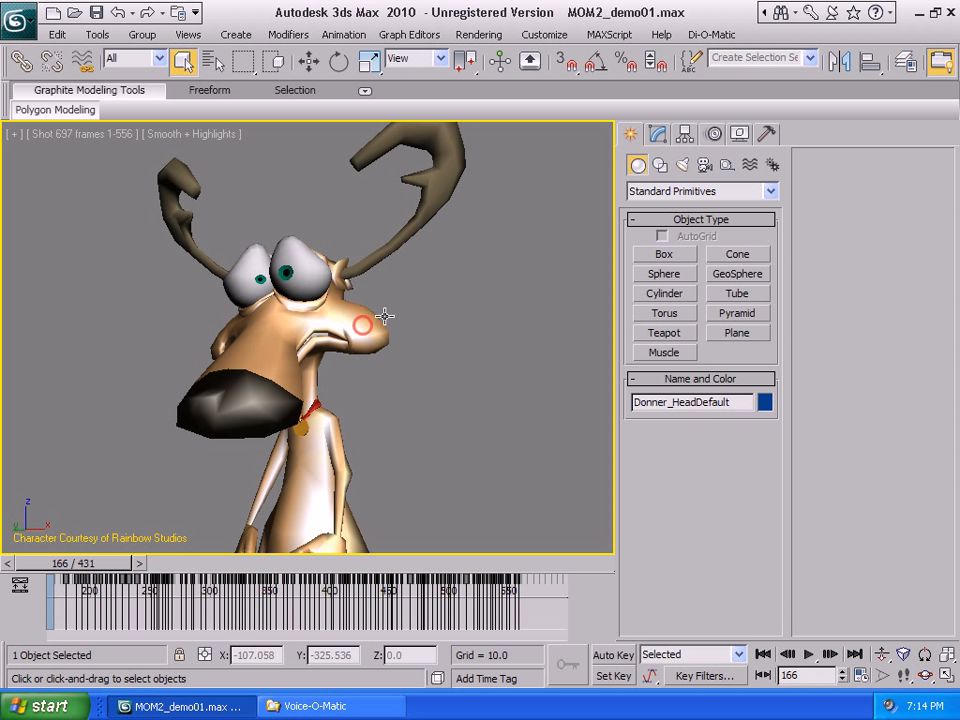
pyautogui.click(660, 136)
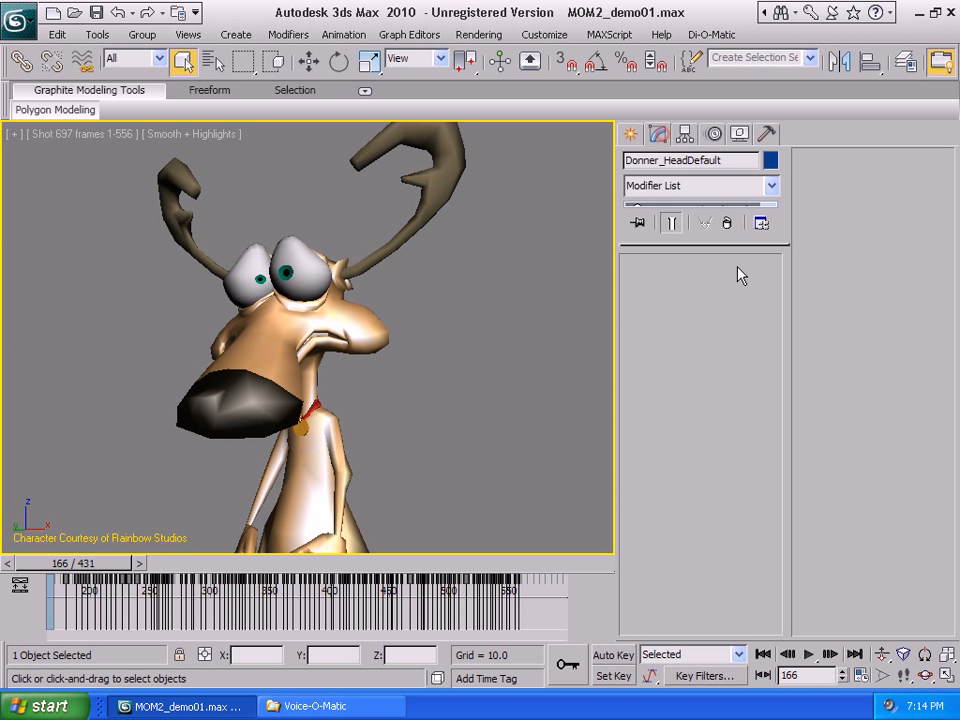
pyautogui.click(693, 242)
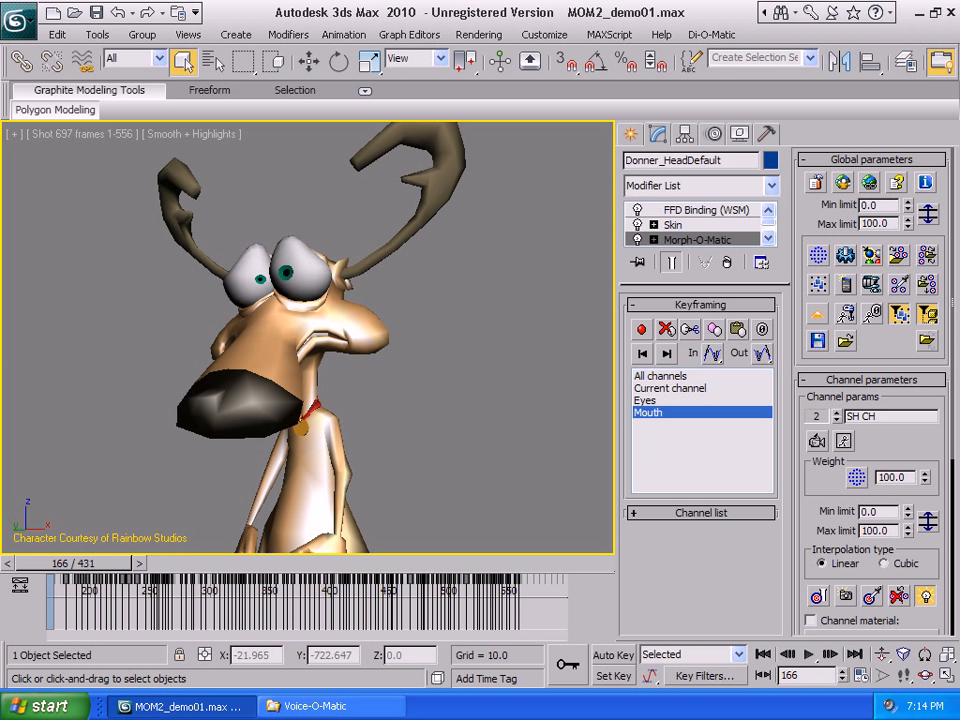
# Reset the reindeer scene to an empty default scene.
pyautogui.click(22, 27)
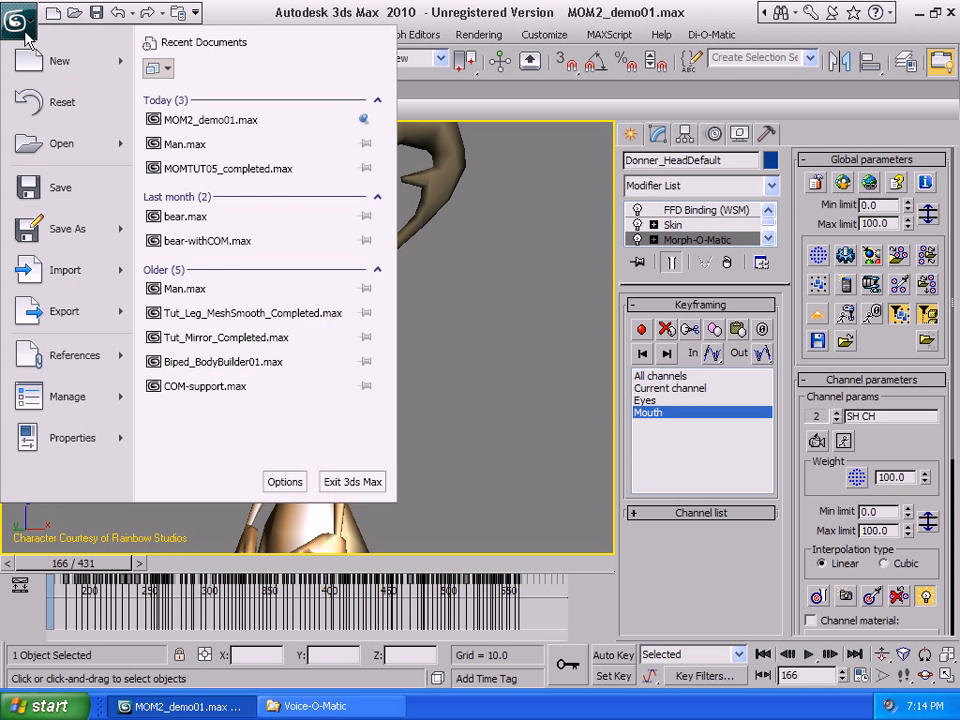
pyautogui.click(40, 100)
pyautogui.click(476, 405)
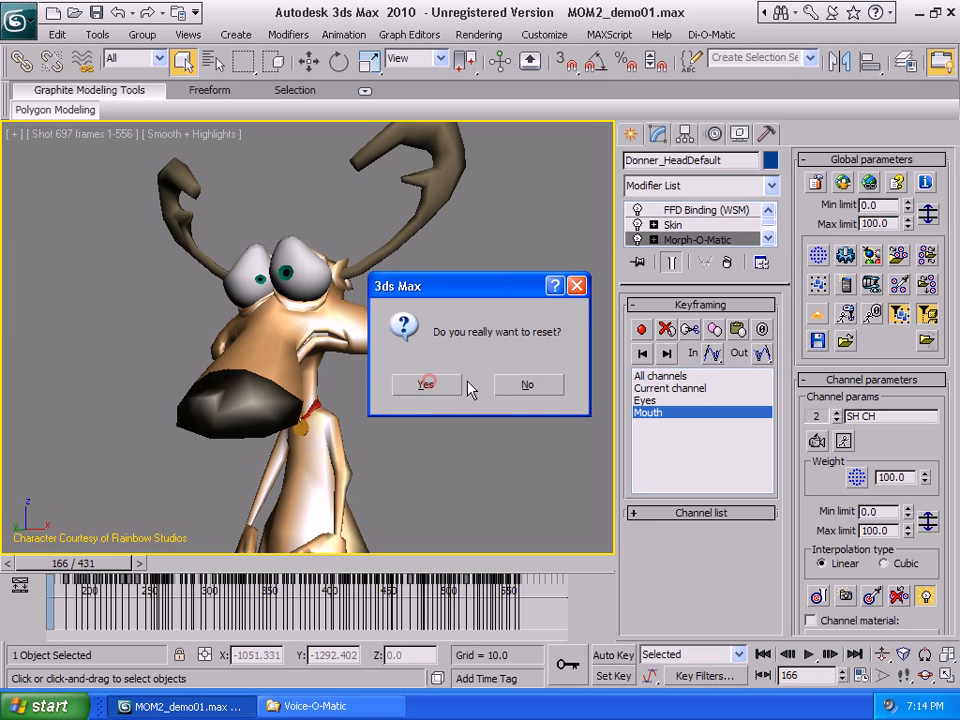
pyautogui.click(448, 390)
# Open Biped_BodyBuilder01.max from the Hercules scenes folder, play its muscle animation and scrub through it.
pyautogui.click(316, 697)
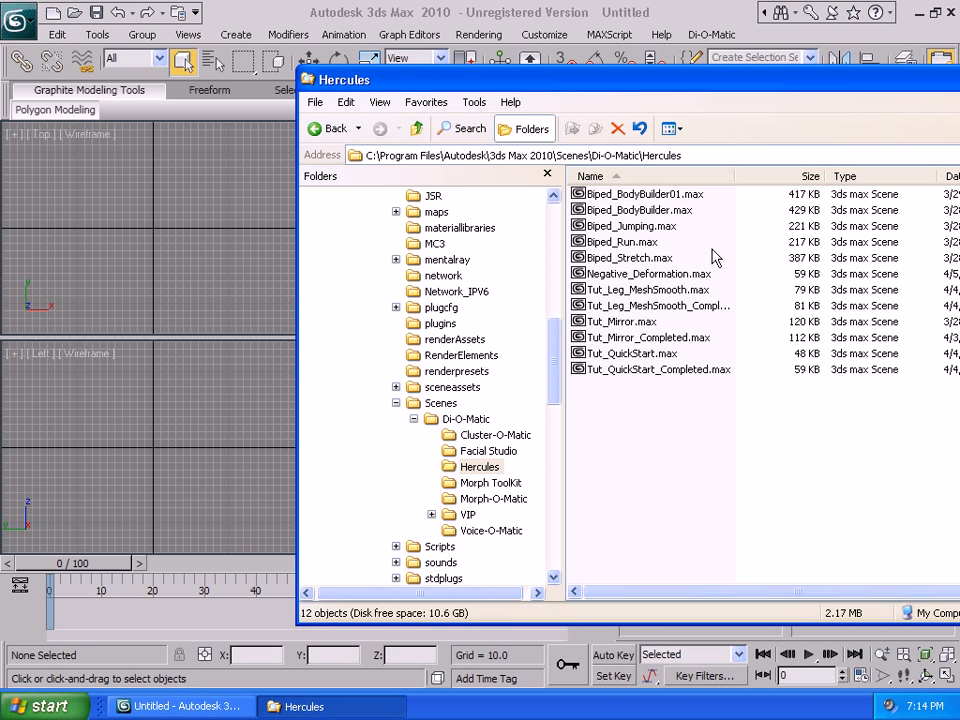
pyautogui.moveTo(610, 194); pyautogui.dragTo(202, 214)
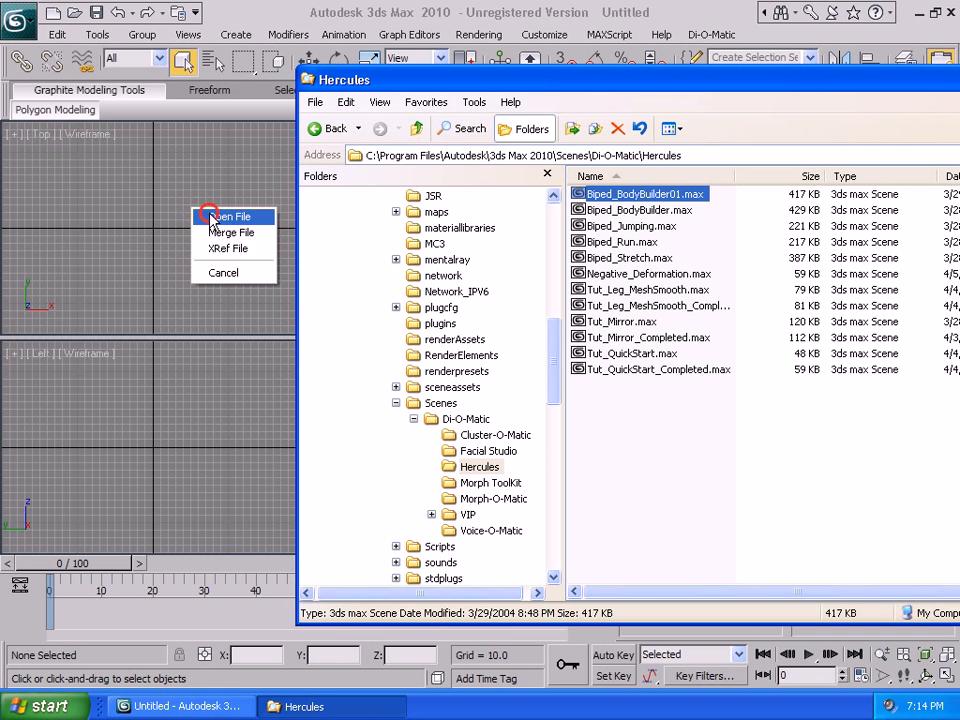
pyautogui.click(208, 214)
pyautogui.click(190, 312)
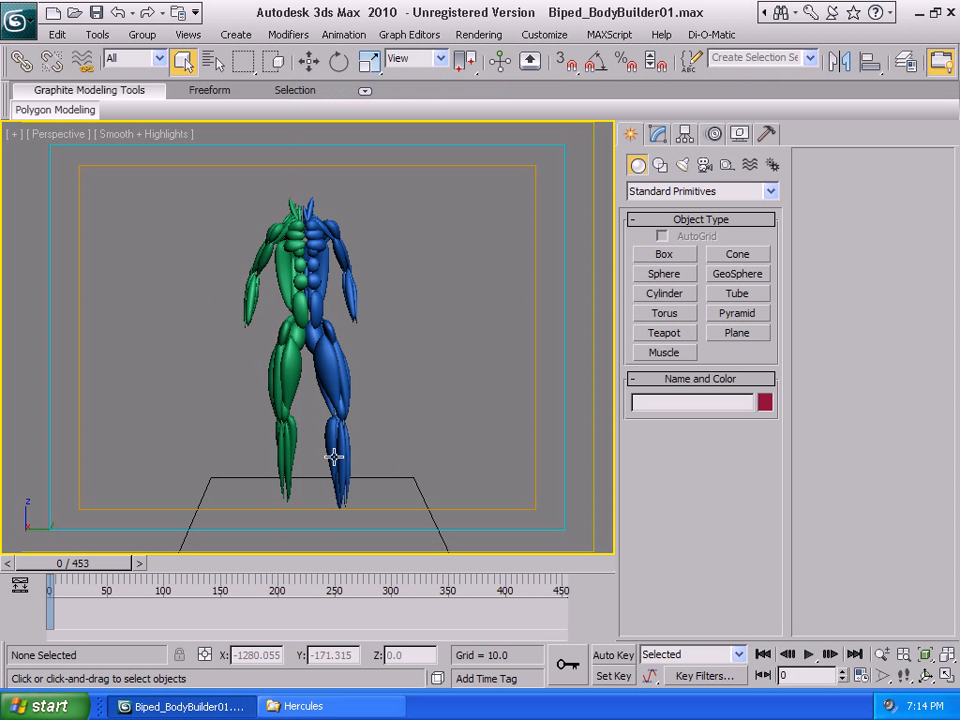
pyautogui.click(809, 654)
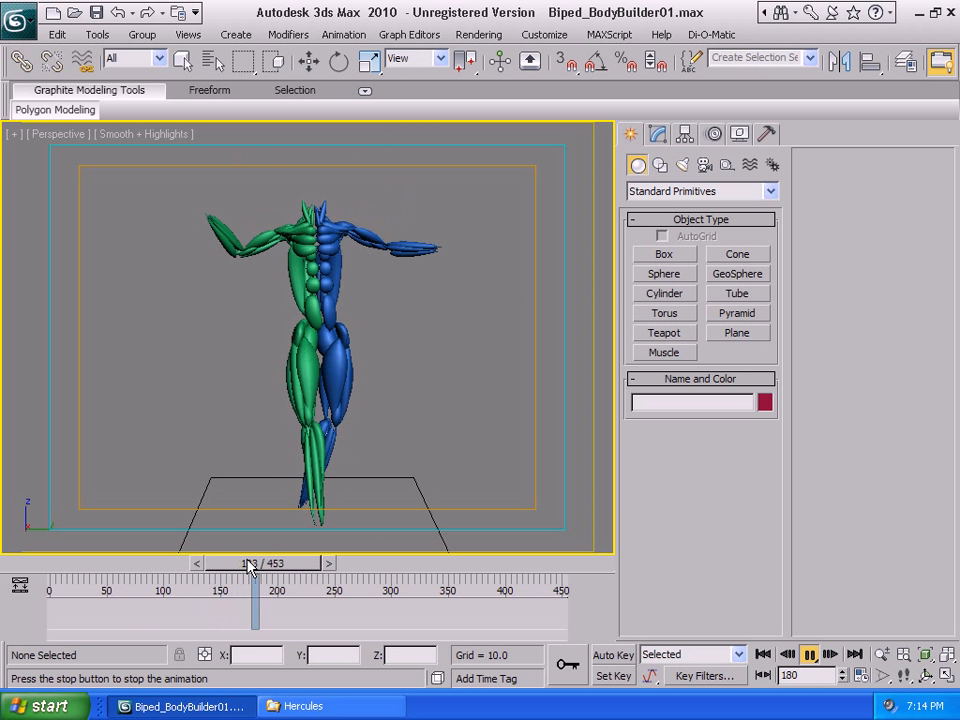
pyautogui.moveTo(276, 563); pyautogui.dragTo(405, 565)
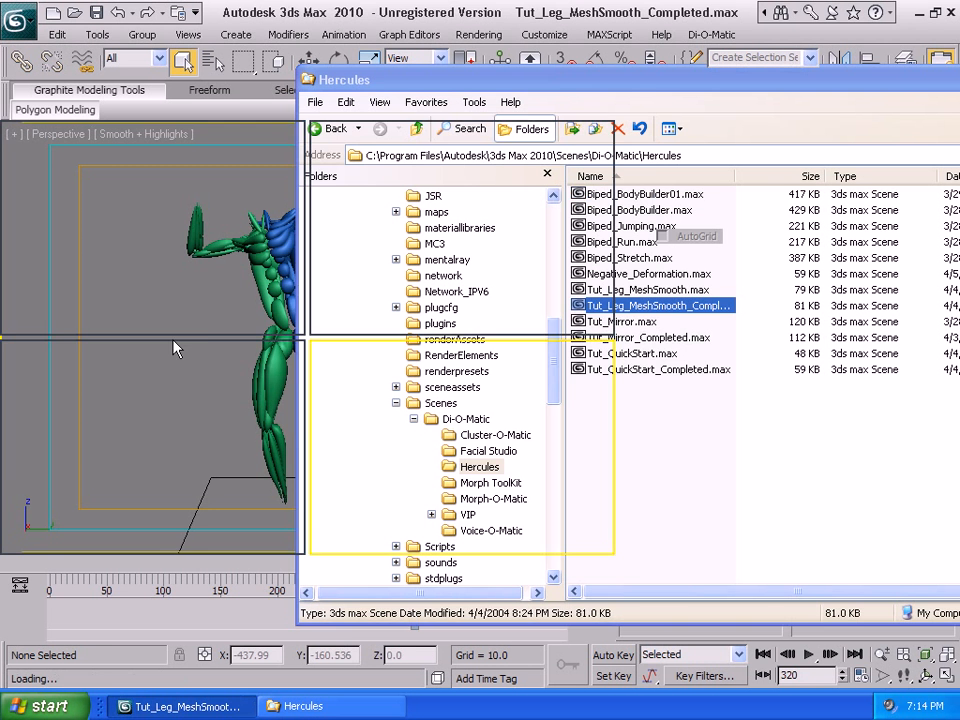
# Open the scene Tut_Leg_MeshSmooth_Completed.max and scrub the leg animation to frame 47.
pyautogui.click(176, 347)
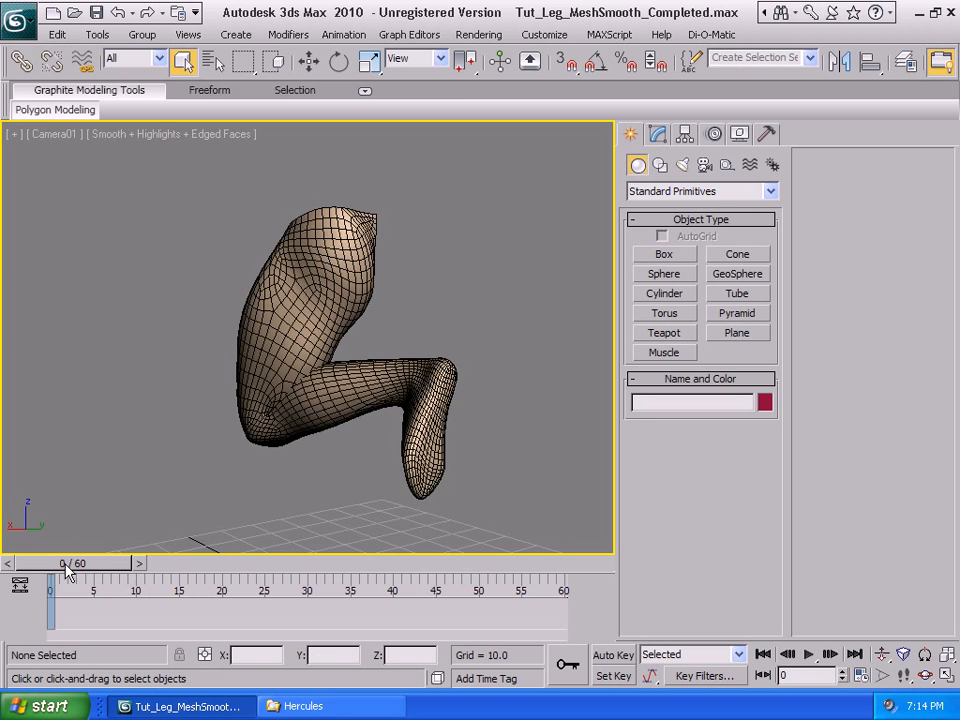
pyautogui.moveTo(67, 570); pyautogui.dragTo(452, 567)
# Inspect the leg's Hercules Deform settings while scrubbing the bend back to frame 0, then deselect the leg.
pyautogui.click(585, 275)
pyautogui.click(658, 133)
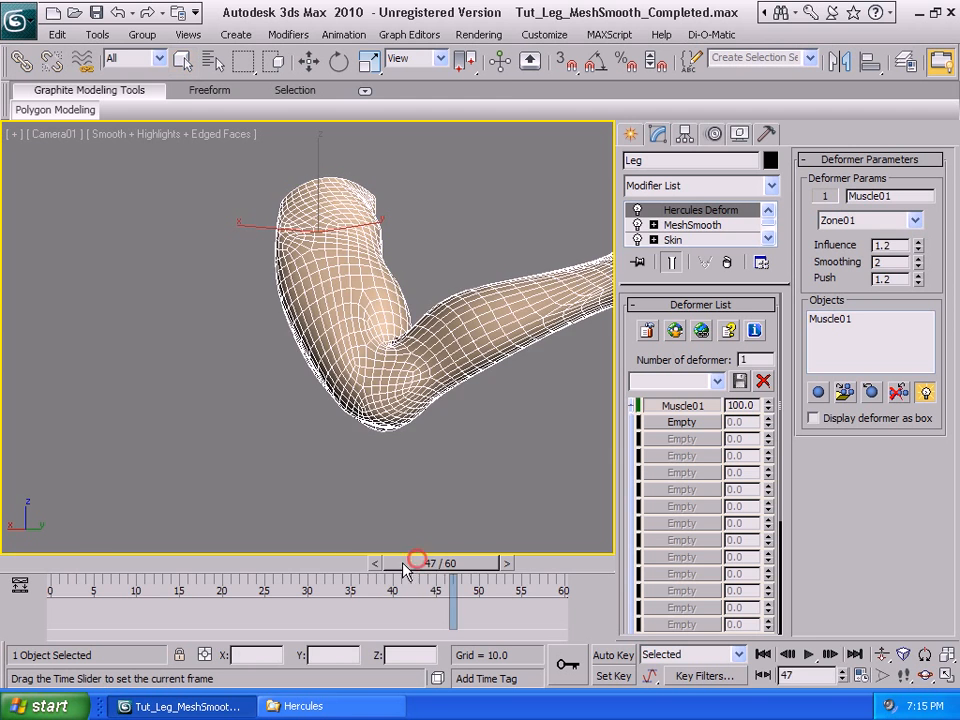
pyautogui.moveTo(414, 563); pyautogui.dragTo(64, 493)
pyautogui.click(99, 445)
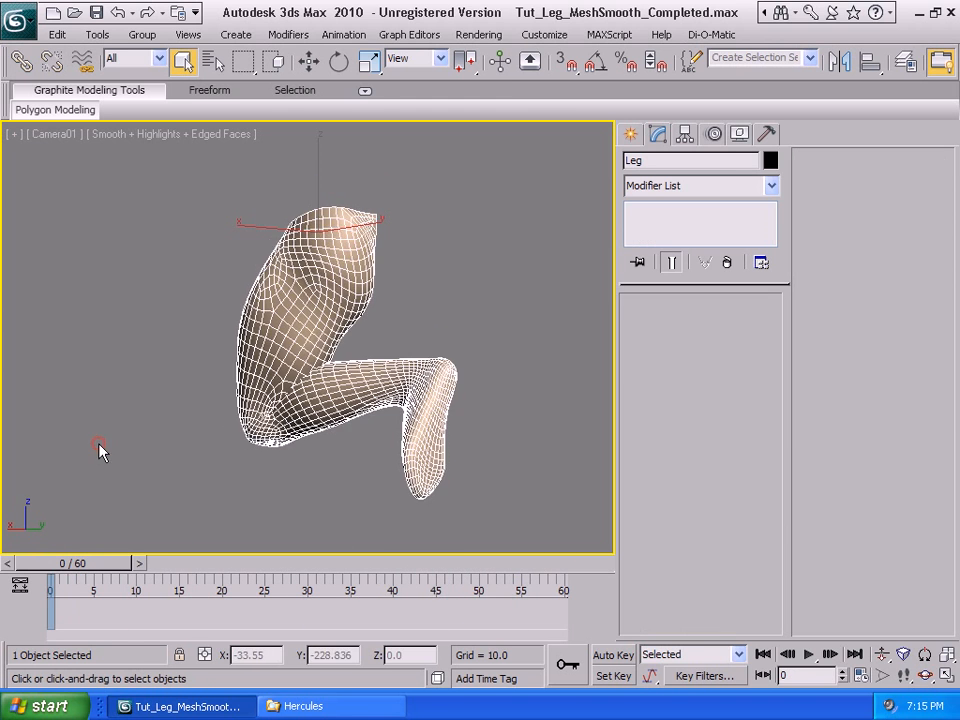
# Clear the leg scene by resetting the session to its defaults.
pyautogui.click(20, 18)
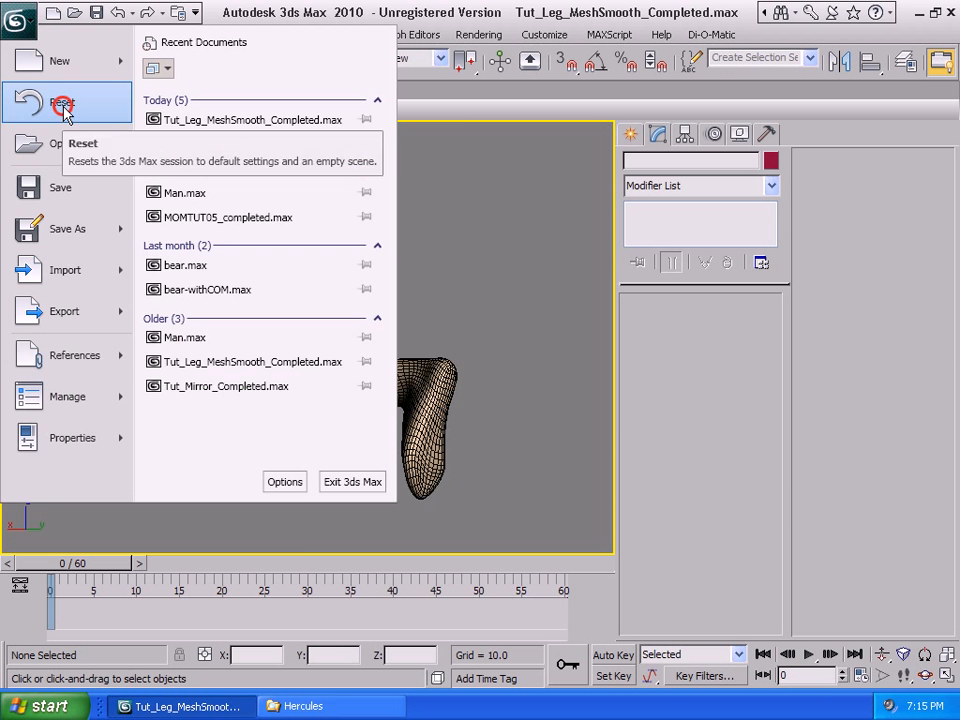
pyautogui.click(66, 103)
pyautogui.click(478, 406)
pyautogui.click(429, 381)
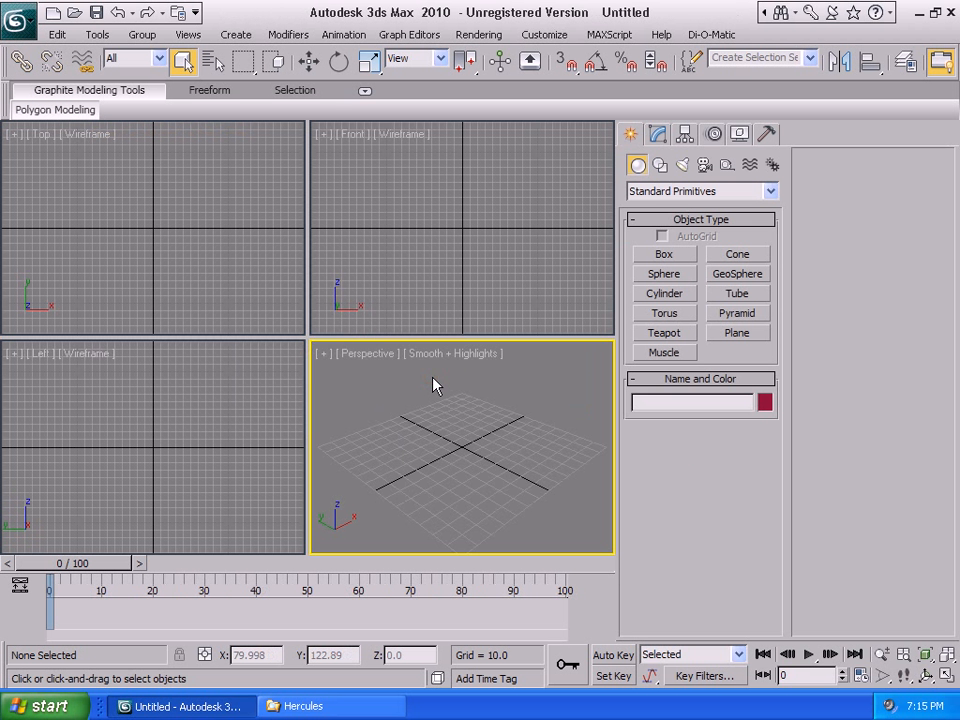
# Create a Facial Studio head with a radius of about 71 in the maximized Front view.
pyautogui.click(528, 274)
pyautogui.click(679, 193)
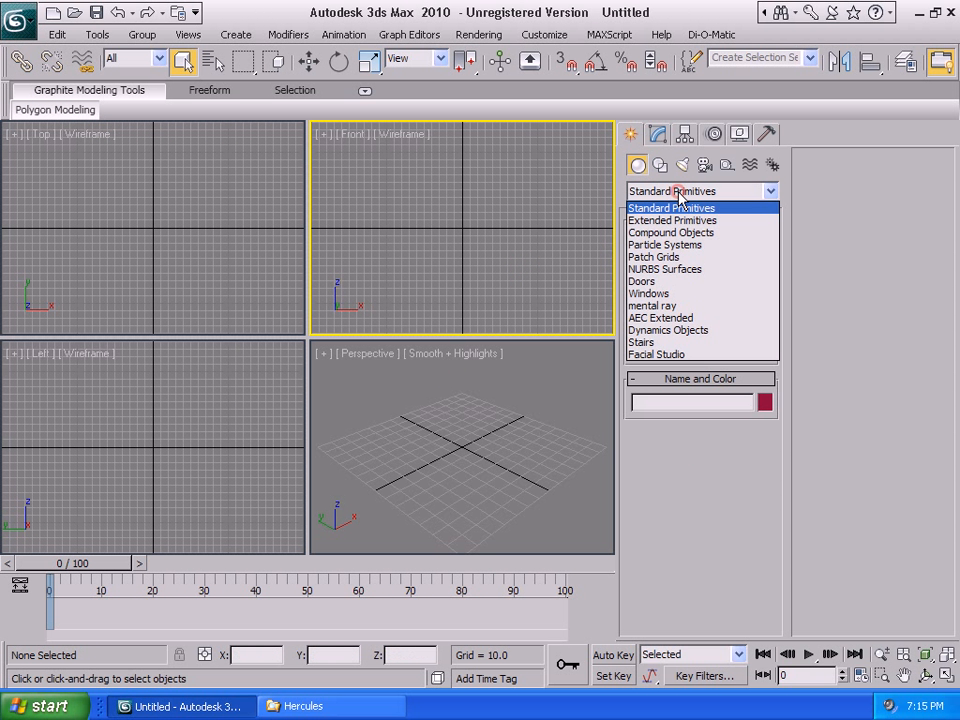
pyautogui.click(652, 354)
pyautogui.click(664, 255)
pyautogui.hotkey('alt', 'w')
pyautogui.moveTo(315, 338); pyautogui.dragTo(345, 440)
# Display the head shaded with edged faces, and hide the grid and the selection brackets.
pyautogui.press('F3')
pyautogui.press('F4')
pyautogui.press('g')
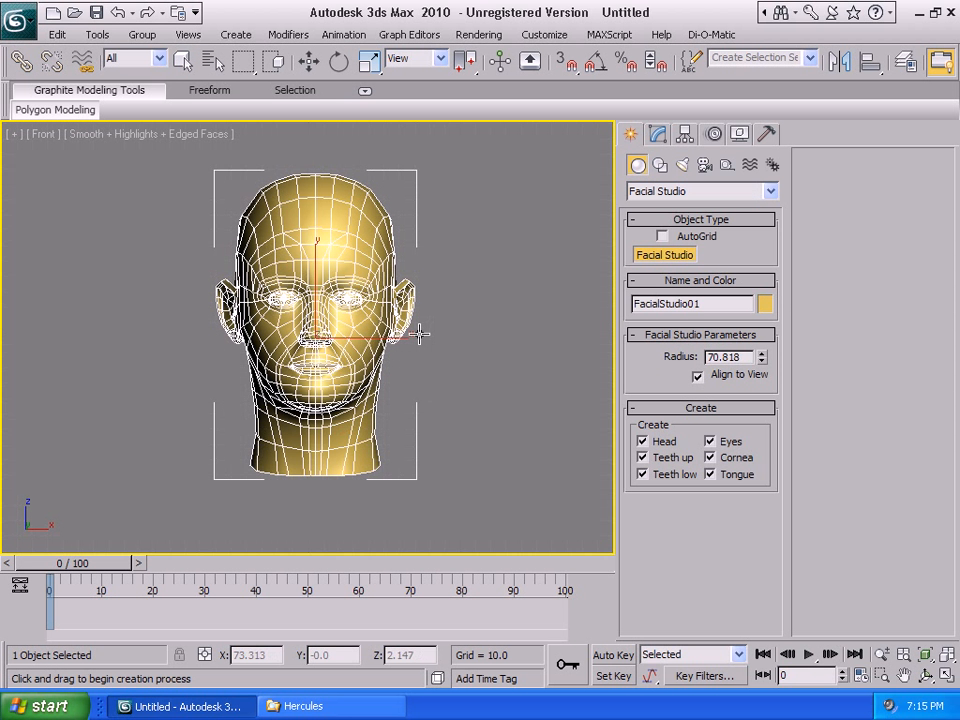
pyautogui.press('j')
# Show the head's Facial Studio parameters in a perspective view and apply the head materials.
pyautogui.click(657, 134)
pyautogui.press('p')
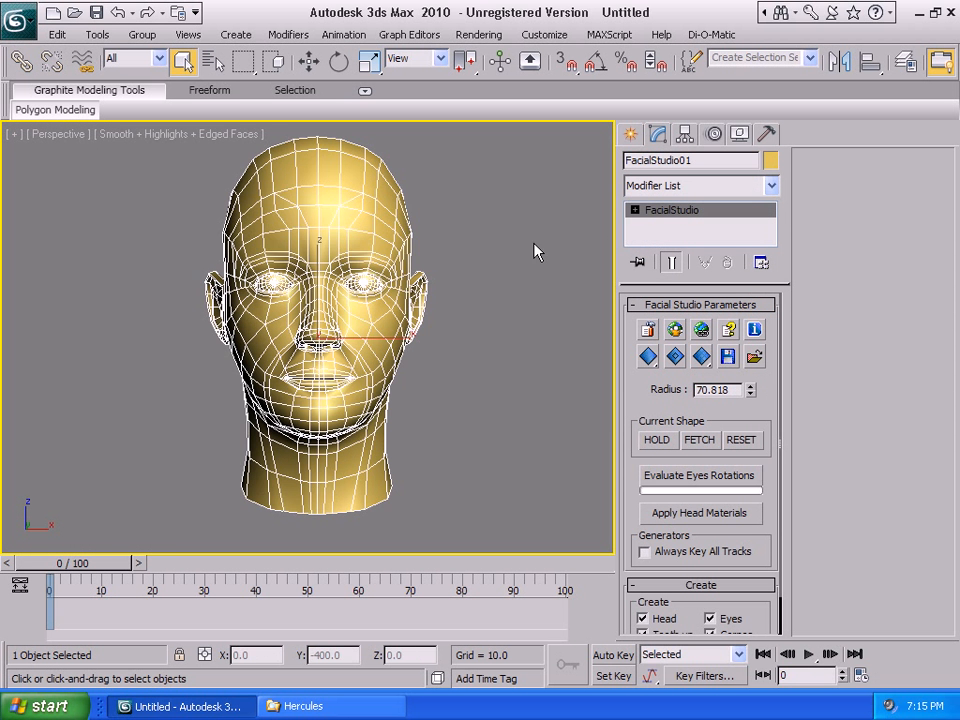
pyautogui.keyDown('alt'); pyautogui.moveTo(350, 275); pyautogui.dragTo(420, 285, button='middle'); pyautogui.keyUp('alt')
pyautogui.click(722, 515)
# Expand FacialStudio's sub-object levels, enlarge the modifier stack to list them all and enter the Shapes level.
pyautogui.click(635, 210)
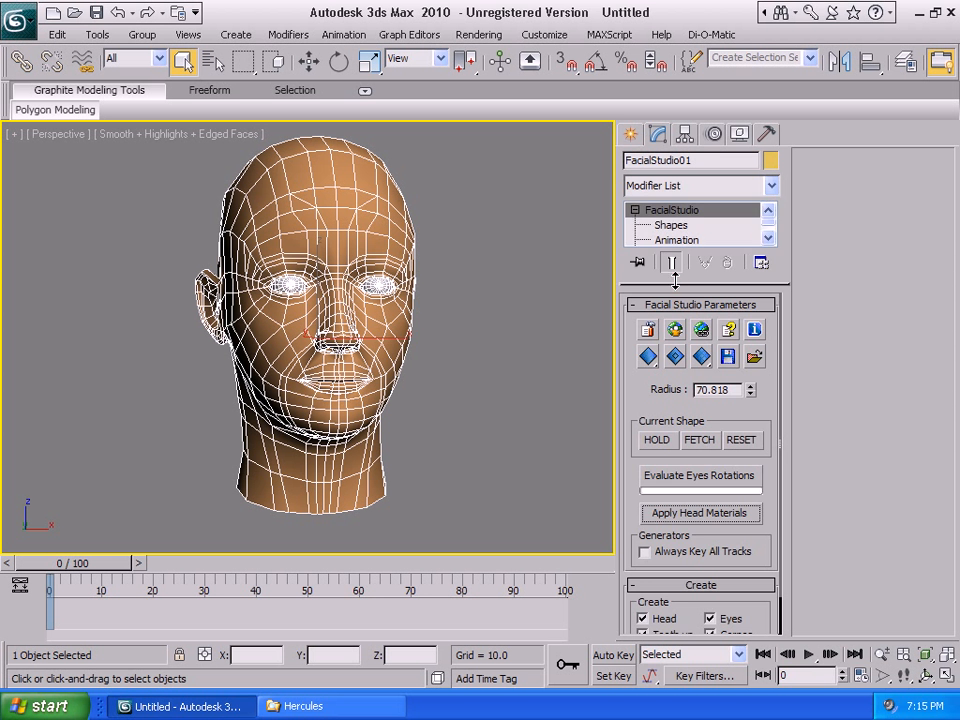
pyautogui.moveTo(675, 283); pyautogui.dragTo(670, 492)
pyautogui.click(671, 225)
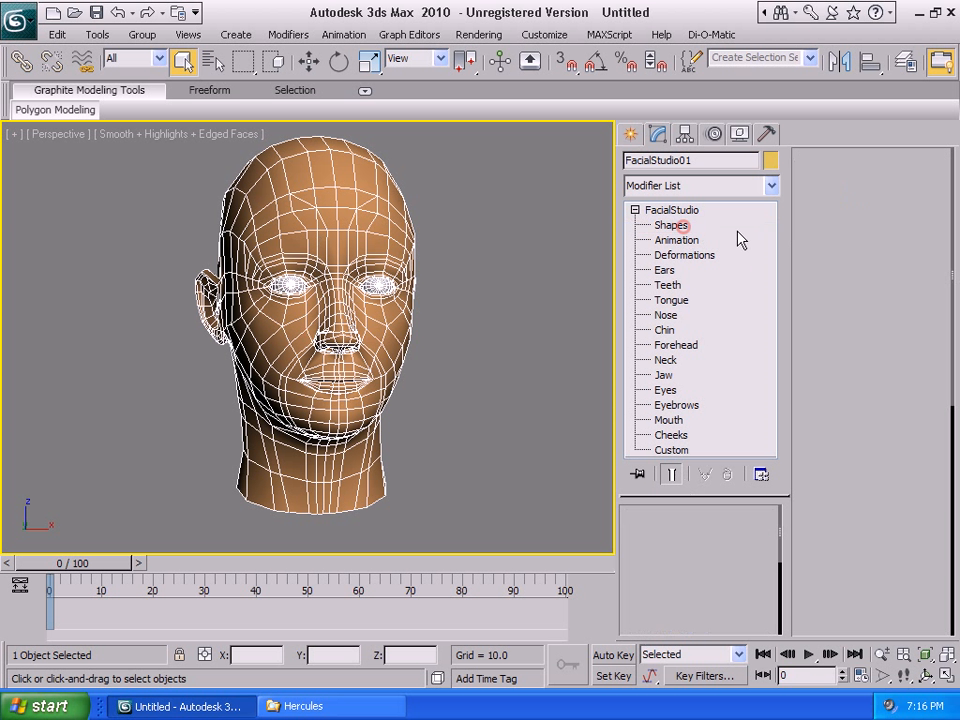
# Shape the head with the generators: Male about 83.8, African 100, Asian about 70.7 and AmerIndian about 59.5.
pyautogui.moveTo(880, 309); pyautogui.dragTo(897, 305)
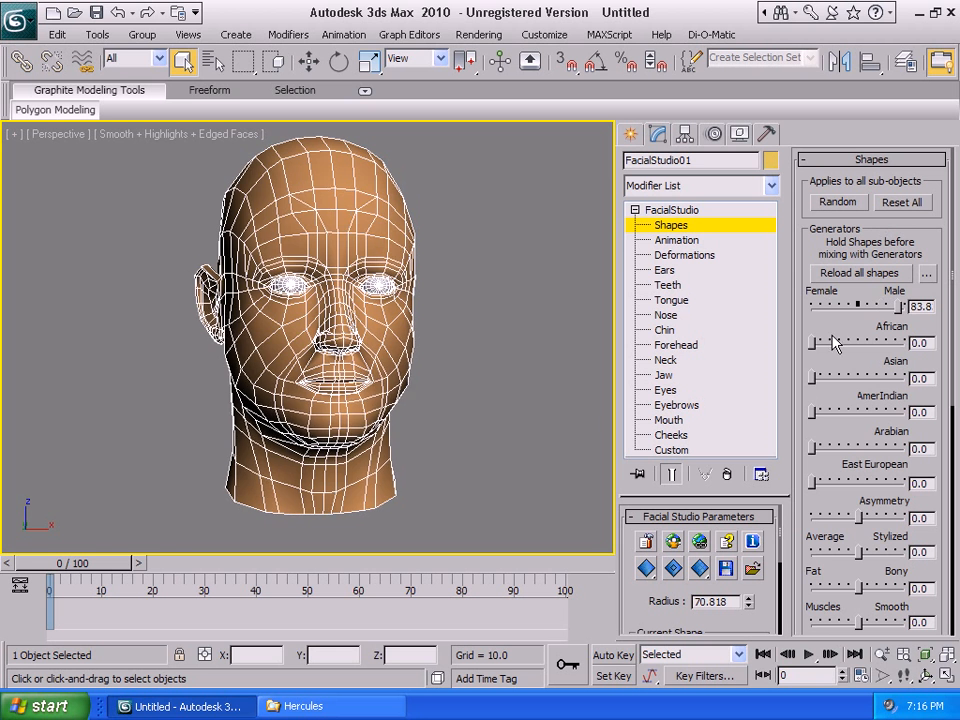
pyautogui.moveTo(812, 340); pyautogui.dragTo(910, 340)
pyautogui.moveTo(812, 379); pyautogui.dragTo(877, 387)
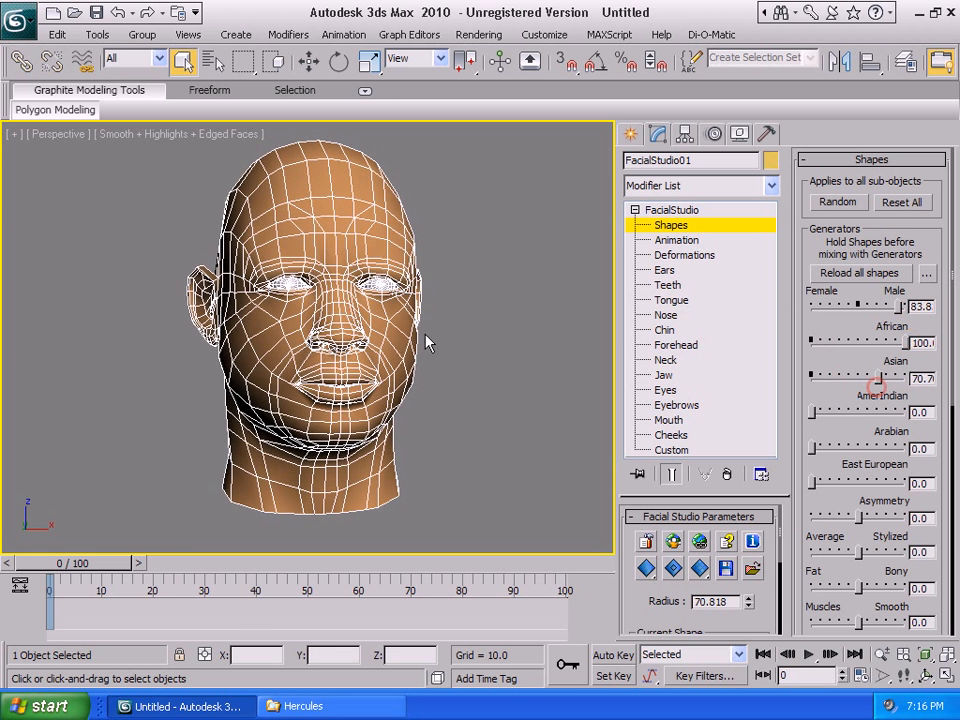
pyautogui.keyDown('alt'); pyautogui.moveTo(426, 341); pyautogui.dragTo(450, 332, button='middle'); pyautogui.keyUp('alt')
pyautogui.moveTo(812, 412); pyautogui.dragTo(867, 410)
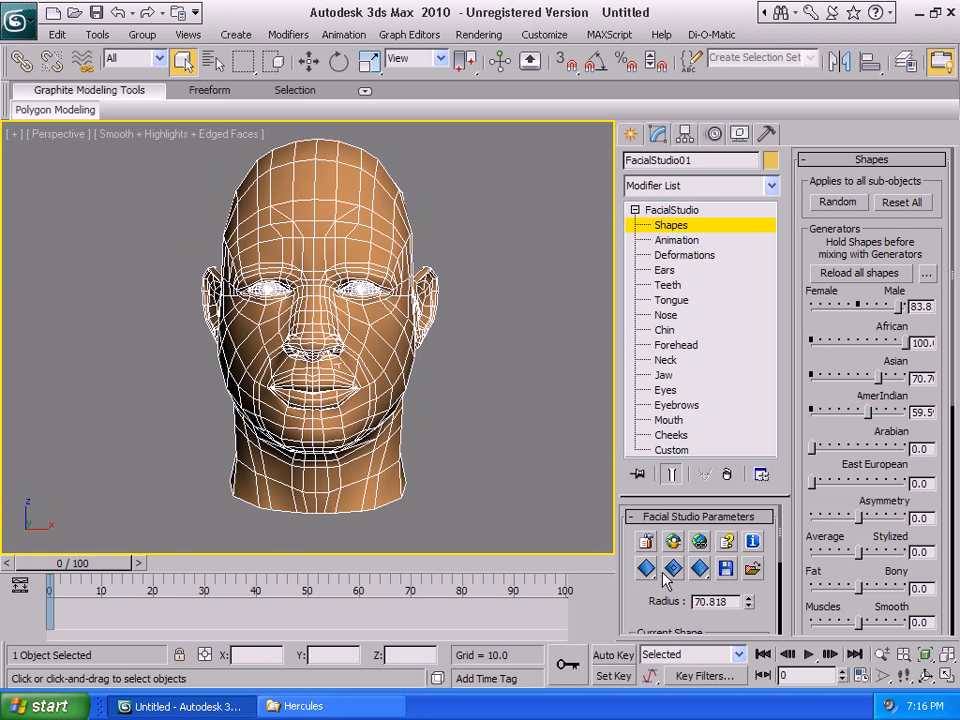
# Enter the head's Animation sub-object level and try out its mouth and eye controls.
pyautogui.scroll(-3, 650, 570)
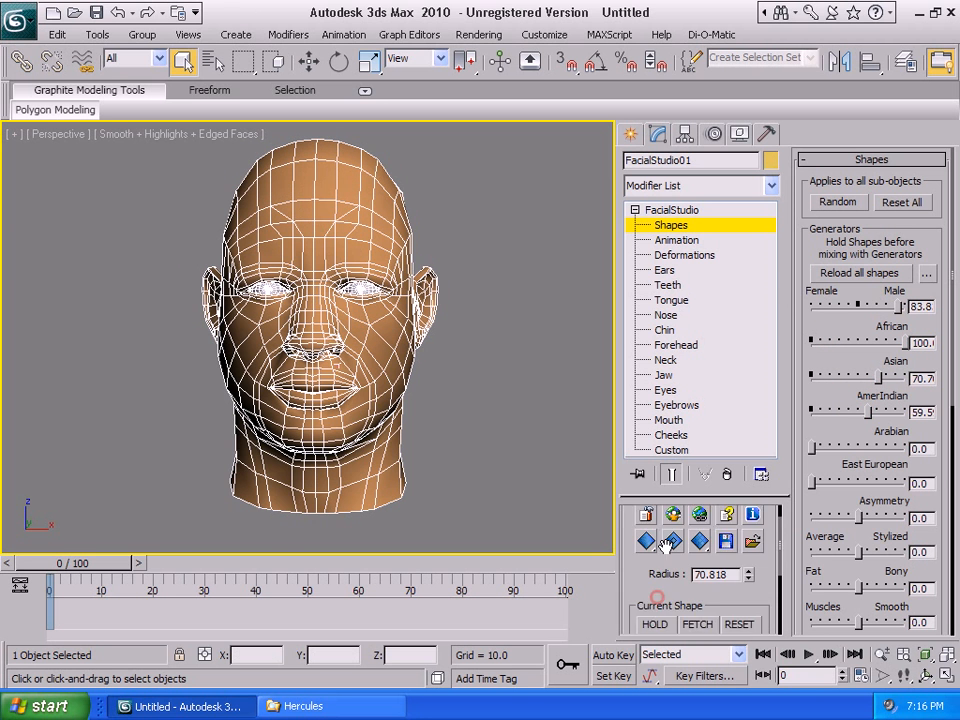
pyautogui.click(655, 595)
pyautogui.click(722, 240)
pyautogui.moveTo(853, 521); pyautogui.dragTo(866, 171)
pyautogui.keyDown('alt'); pyautogui.moveTo(428, 246); pyautogui.dragTo(440, 247, button='middle'); pyautogui.keyUp('alt')
pyautogui.moveTo(921, 342); pyautogui.dragTo(918, 378)
pyautogui.scroll(5, 855, 336)
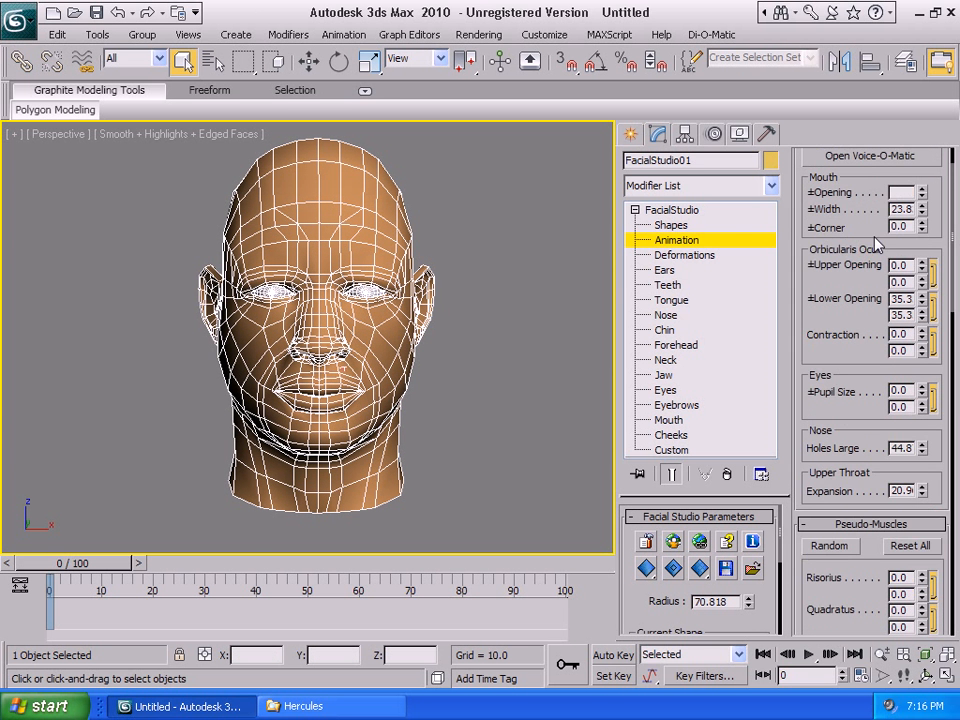
pyautogui.moveTo(922, 234); pyautogui.dragTo(867, 392)
# Try the pseudo-muscle controls and look over the emotion and phoneme generators with the head seen from the side.
pyautogui.scroll(-10, 867, 392)
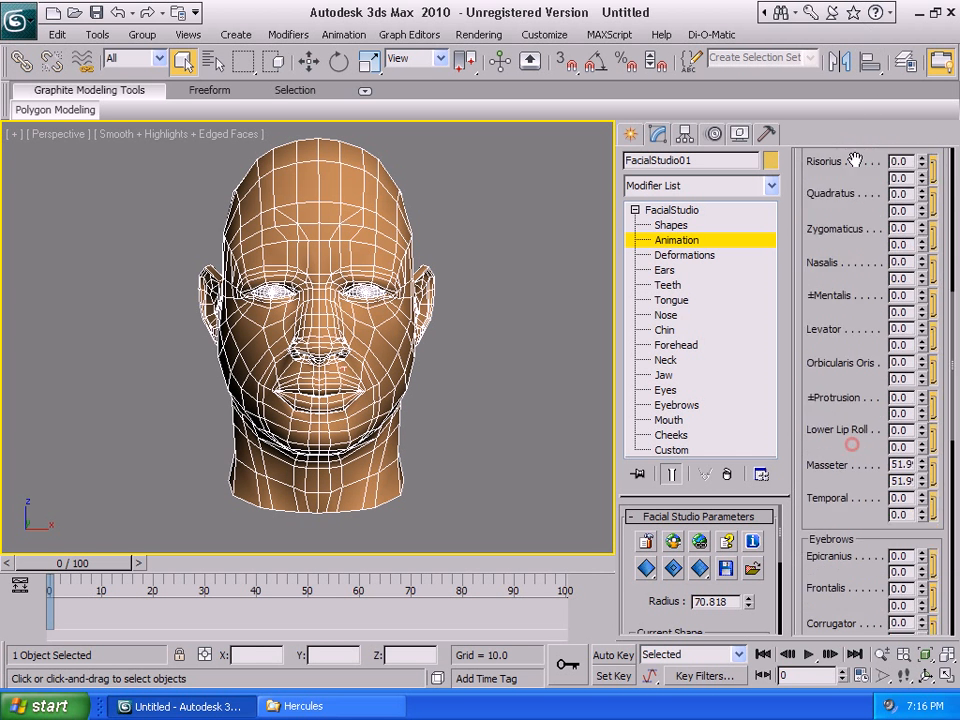
pyautogui.moveTo(922, 358); pyautogui.dragTo(913, 482)
pyautogui.keyDown('alt'); pyautogui.moveTo(355, 328); pyautogui.dragTo(628, 273, button='middle'); pyautogui.keyUp('alt')
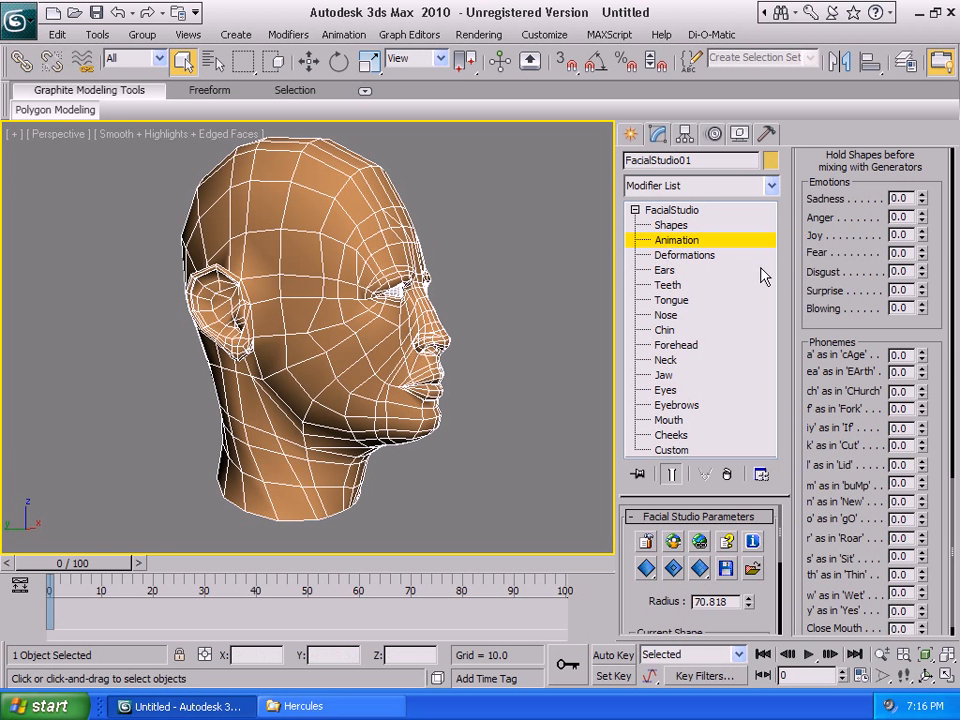
# Raise the Epicranius eyebrow muscle to 84, unlink its two sides and return the second side to 0.
pyautogui.moveTo(829, 223); pyautogui.dragTo(827, 470)
pyautogui.keyDown('alt'); pyautogui.moveTo(339, 273); pyautogui.dragTo(262, 278, button='middle'); pyautogui.keyUp('alt')
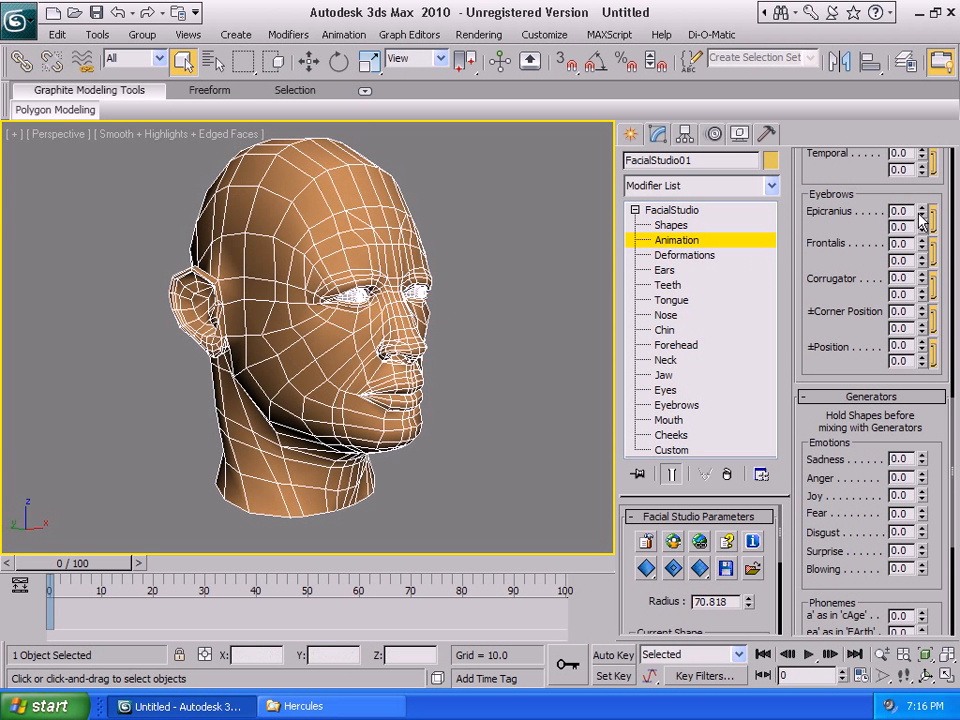
pyautogui.moveTo(922, 220)
pyautogui.mouseDown()
pyautogui.moveTo(922, 205)
pyautogui.moveTo(924, 218)
pyautogui.mouseUp()
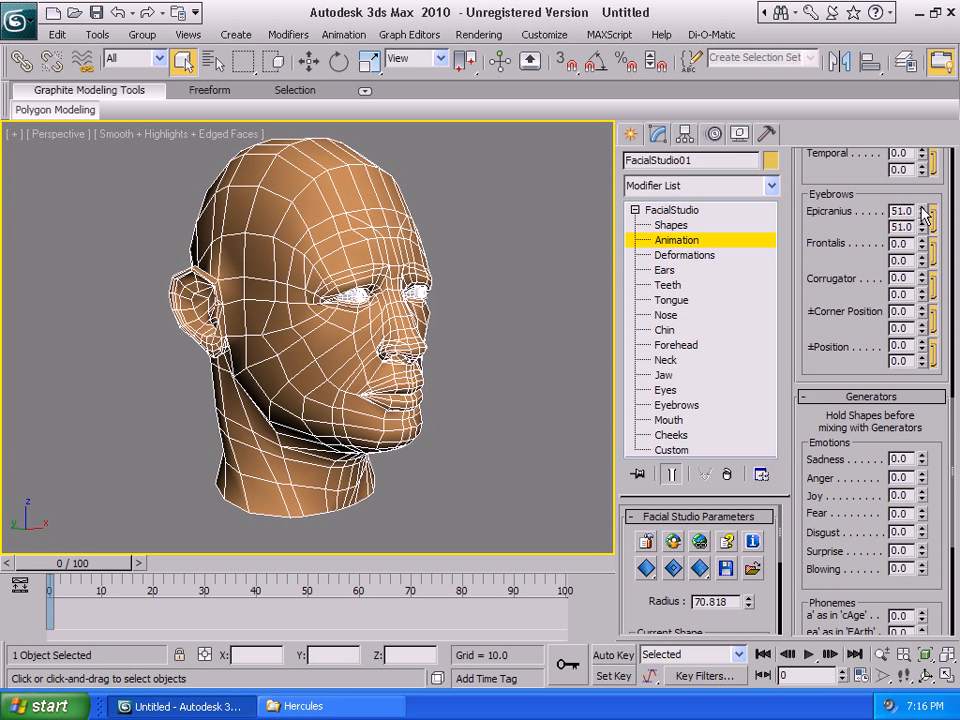
pyautogui.press('F4')
pyautogui.keyDown('alt'); pyautogui.moveTo(421, 312); pyautogui.dragTo(539, 264, button='middle'); pyautogui.keyUp('alt')
pyautogui.moveTo(922, 229); pyautogui.dragTo(925, 219)
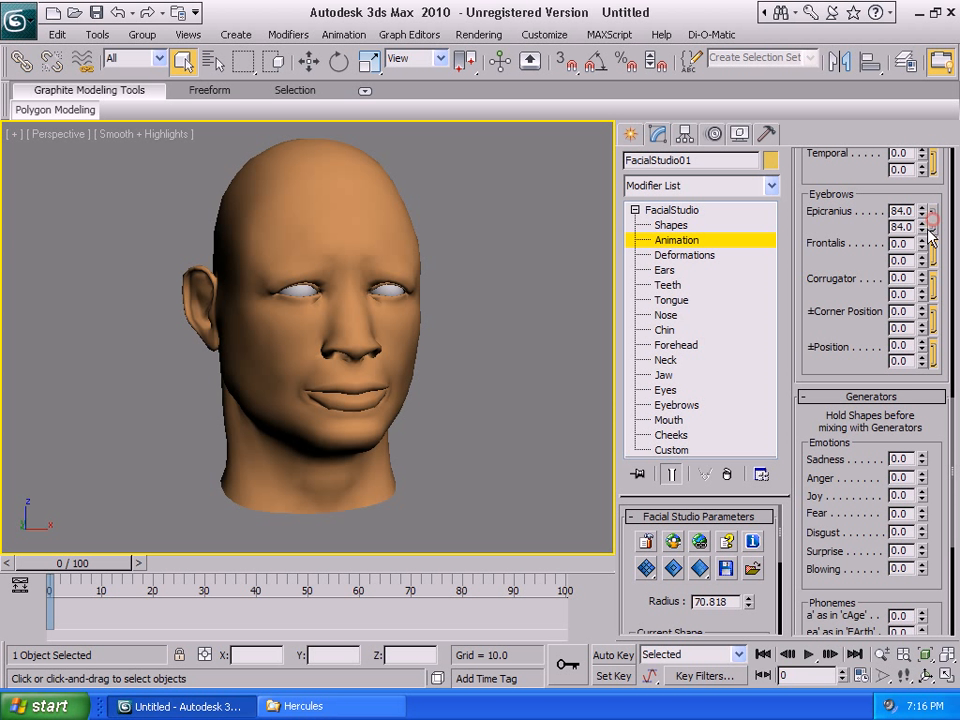
pyautogui.press('F4')
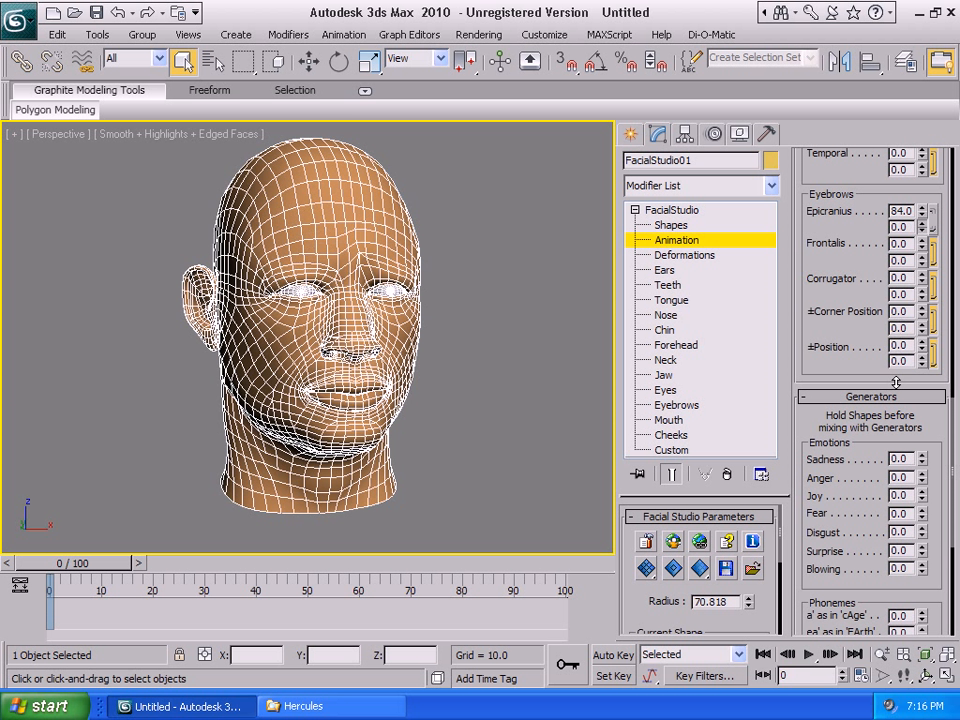
# Hide the mesh edges, try the Epicranius eyebrow muscle with both sides linked at 84, and return it to 0 with the sides unlinked.
pyautogui.press('F4')
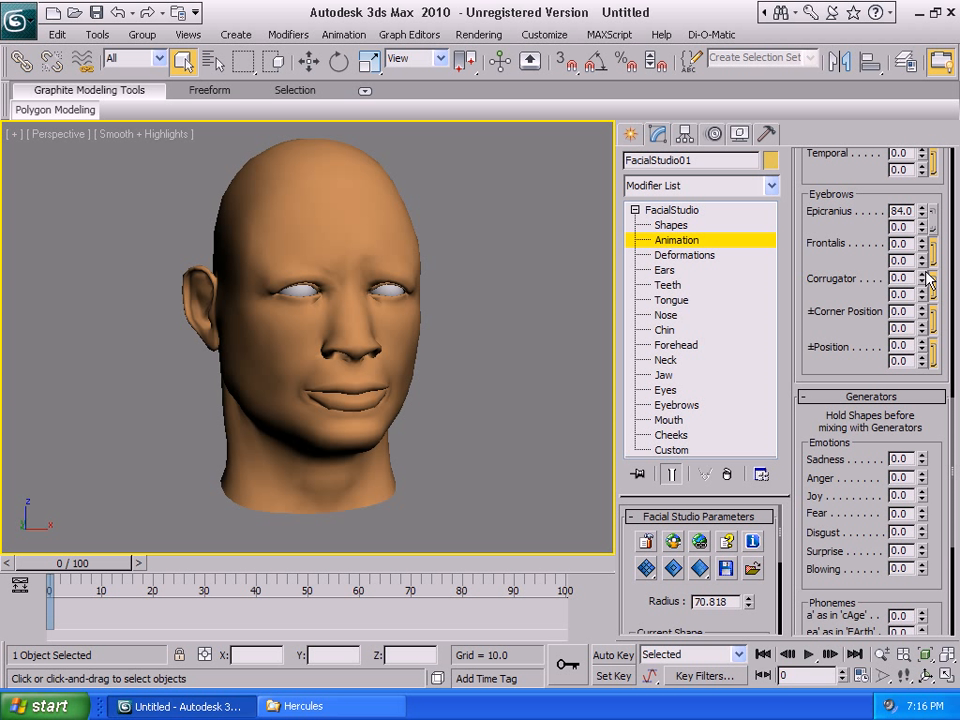
pyautogui.moveTo(924, 241); pyautogui.dragTo(909, 210)
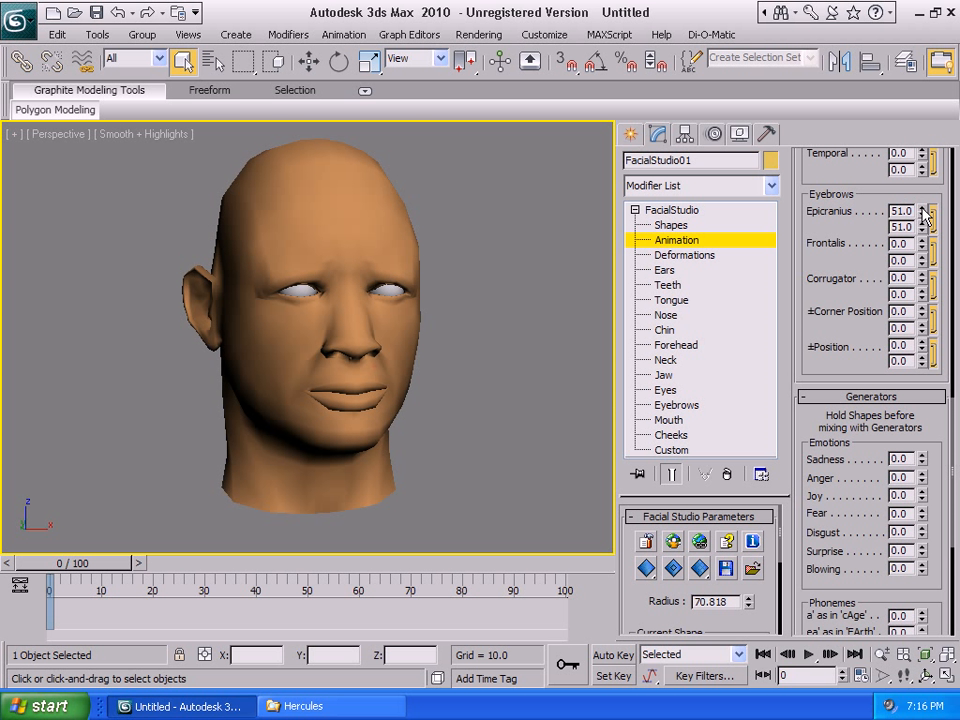
pyautogui.moveTo(923, 210); pyautogui.dragTo(890, 181)
pyautogui.press('F4')
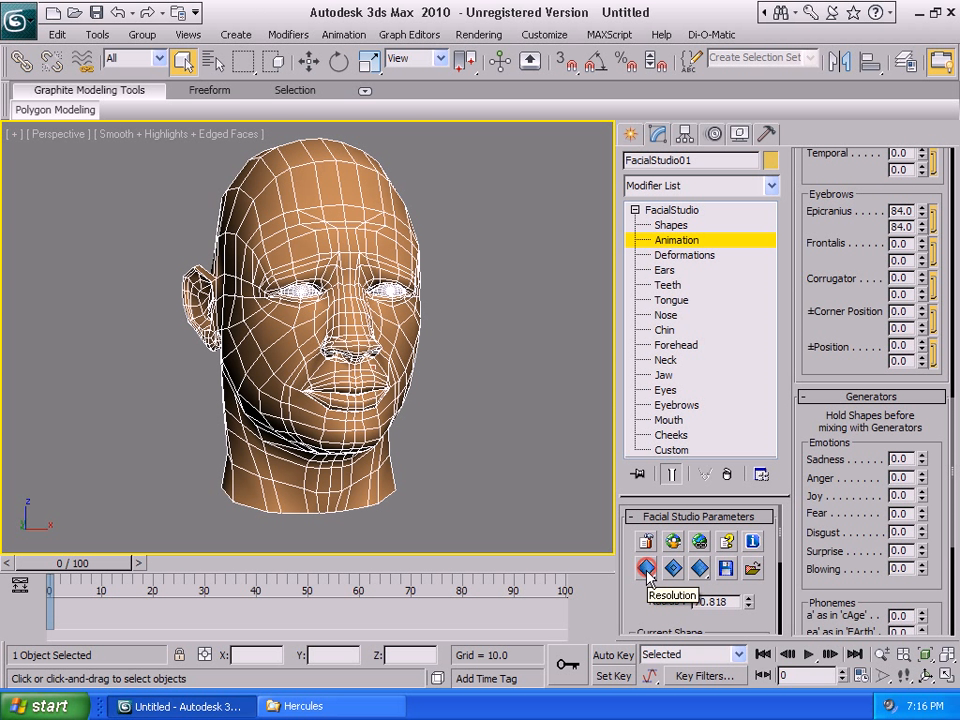
pyautogui.press('F4')
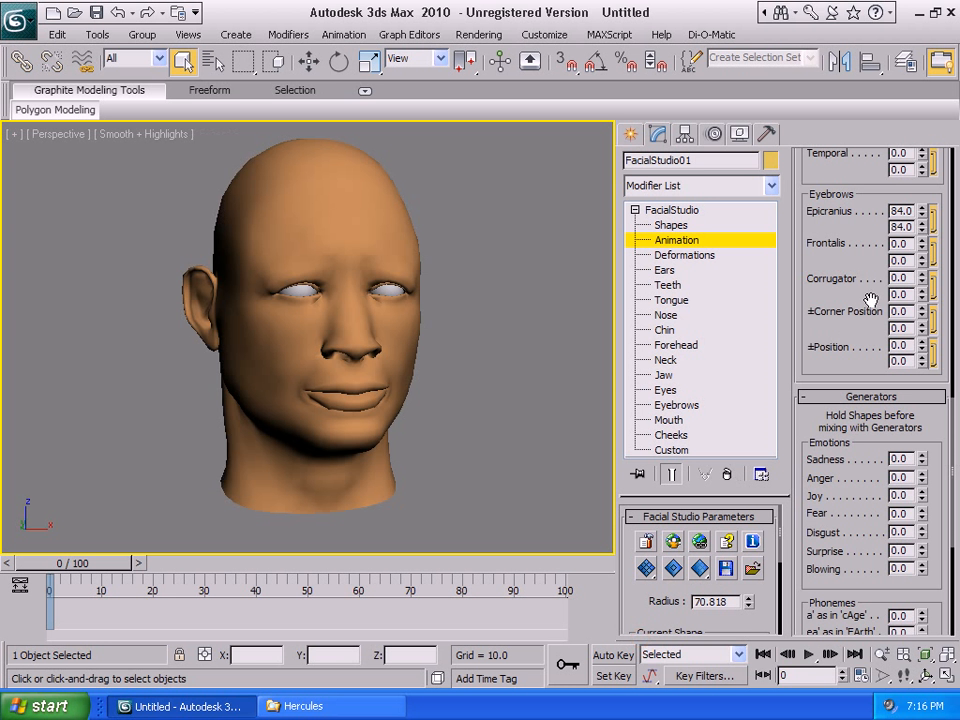
pyautogui.click(928, 220)
pyautogui.moveTo(851, 225); pyautogui.dragTo(851, 465)
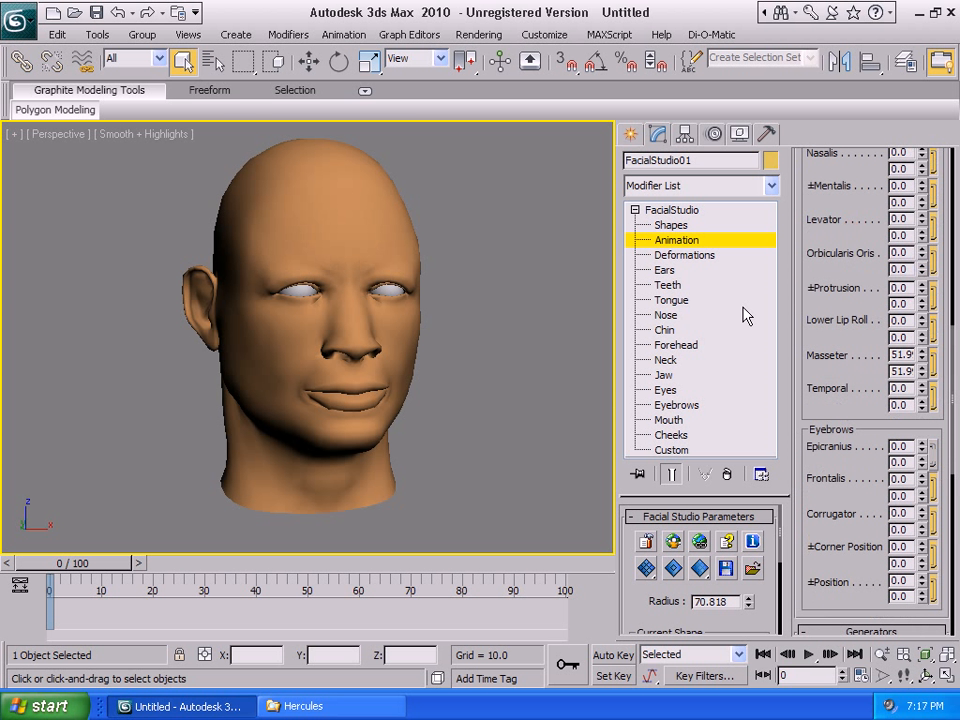
# Enter the head's Neck sub-object level, reset all neck shapes and randomize them several times.
pyautogui.keyDown('alt'); pyautogui.moveTo(588, 358); pyautogui.dragTo(568, 364, button='middle'); pyautogui.keyUp('alt')
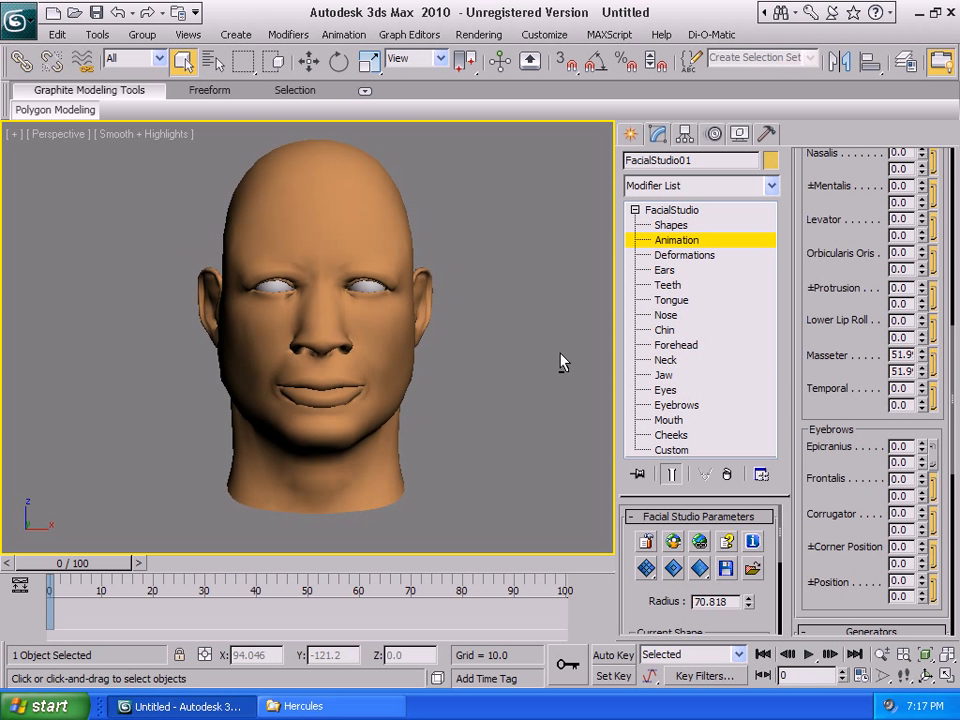
pyautogui.click(680, 362)
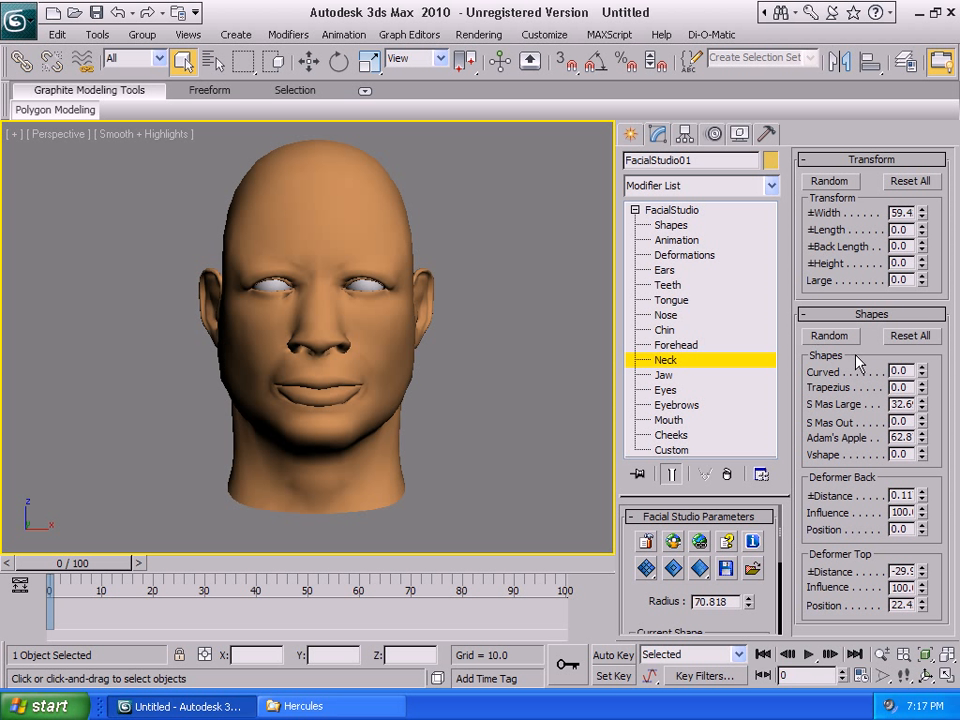
pyautogui.click(910, 336)
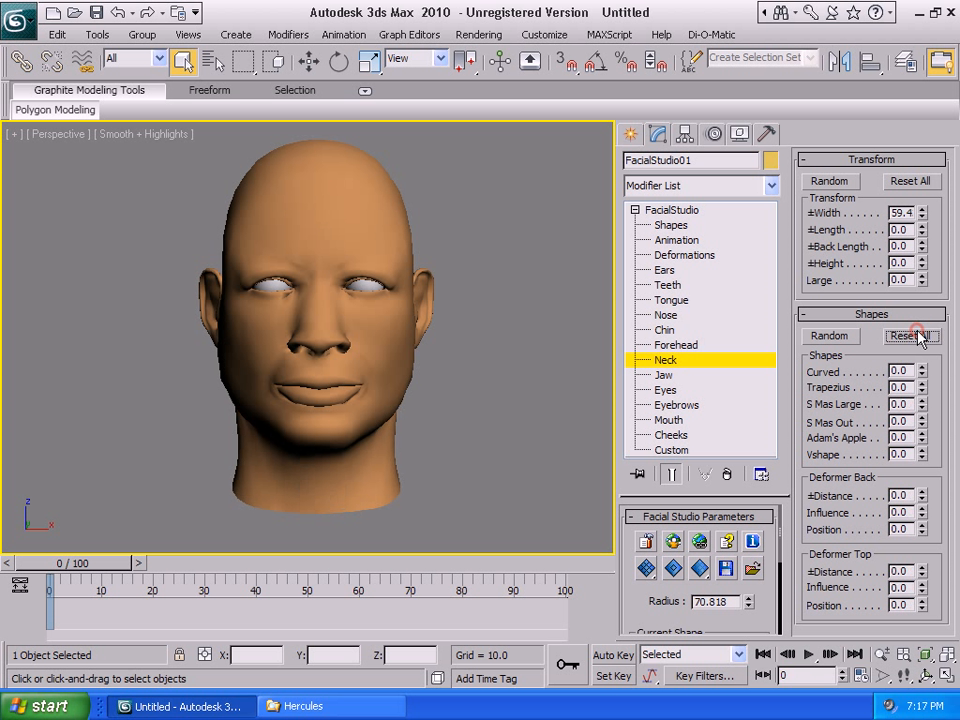
pyautogui.click(845, 337)
pyautogui.click(845, 337)
pyautogui.click(840, 338)
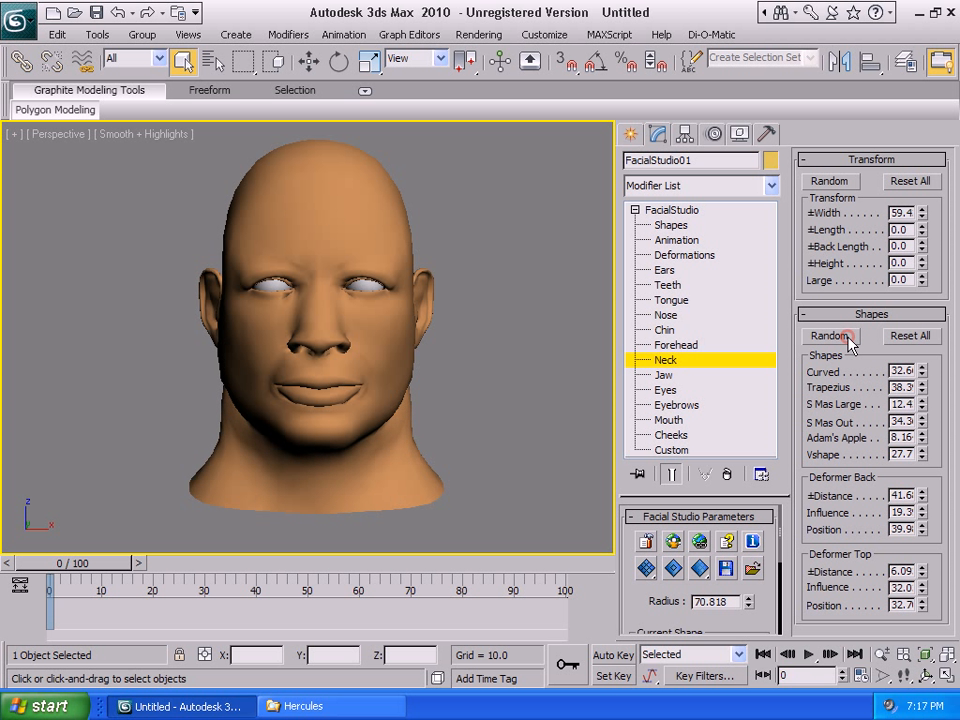
pyautogui.click(836, 339)
# Enter the Ears sub-object level, randomize the ear shapes several times and reset them all, checking the ear from an angle.
pyautogui.click(668, 270)
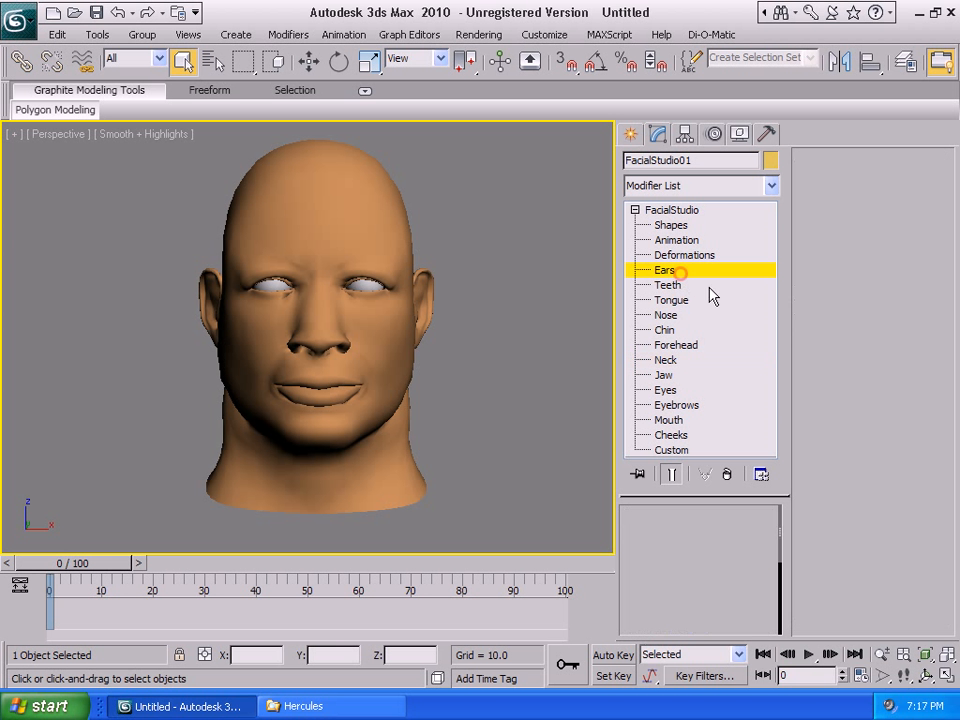
pyautogui.moveTo(831, 462); pyautogui.dragTo(843, 222)
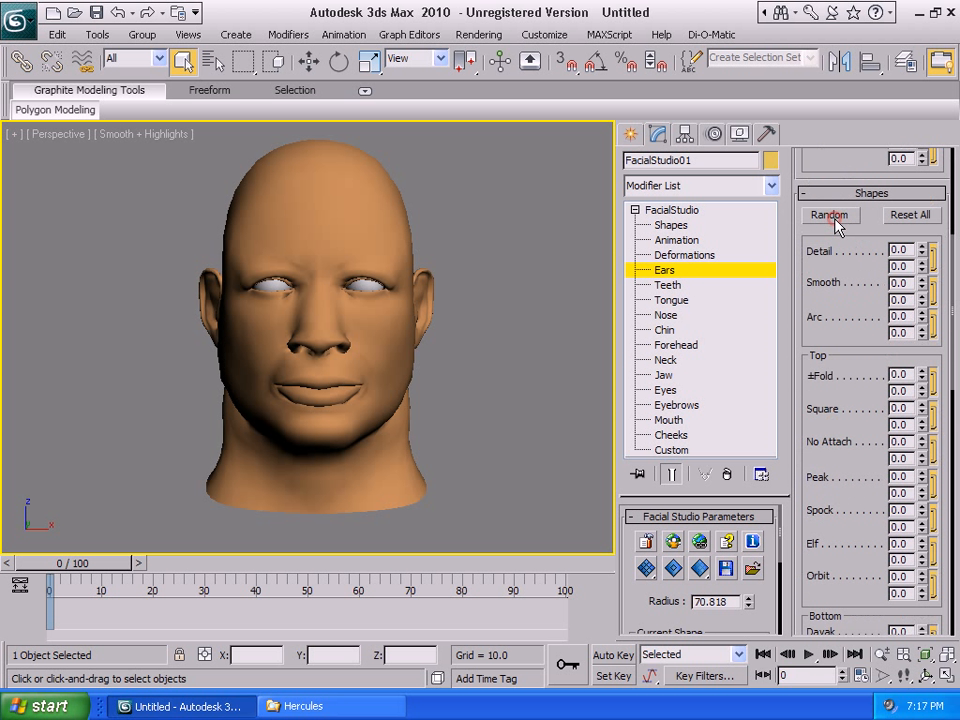
pyautogui.click(832, 216)
pyautogui.click(840, 218)
pyautogui.click(840, 218)
pyautogui.click(840, 218)
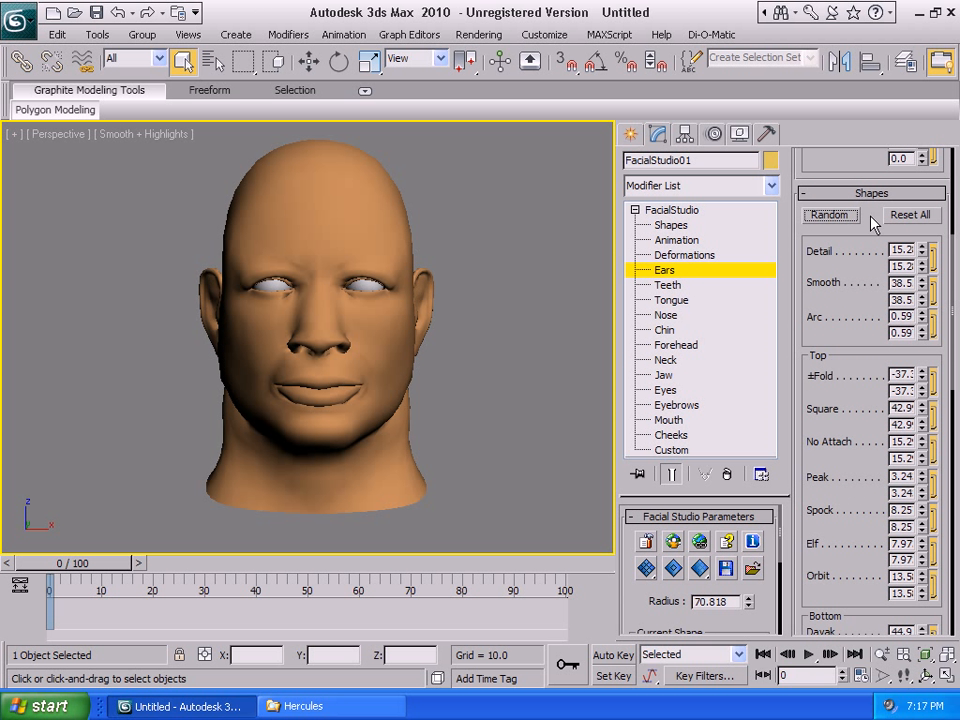
pyautogui.click(907, 216)
pyautogui.moveTo(866, 392); pyautogui.dragTo(854, 237)
pyautogui.keyDown('alt'); pyautogui.moveTo(340, 318); pyautogui.dragTo(385, 312, button='middle'); pyautogui.keyUp('alt')
pyautogui.press('F4')
pyautogui.press('F4')
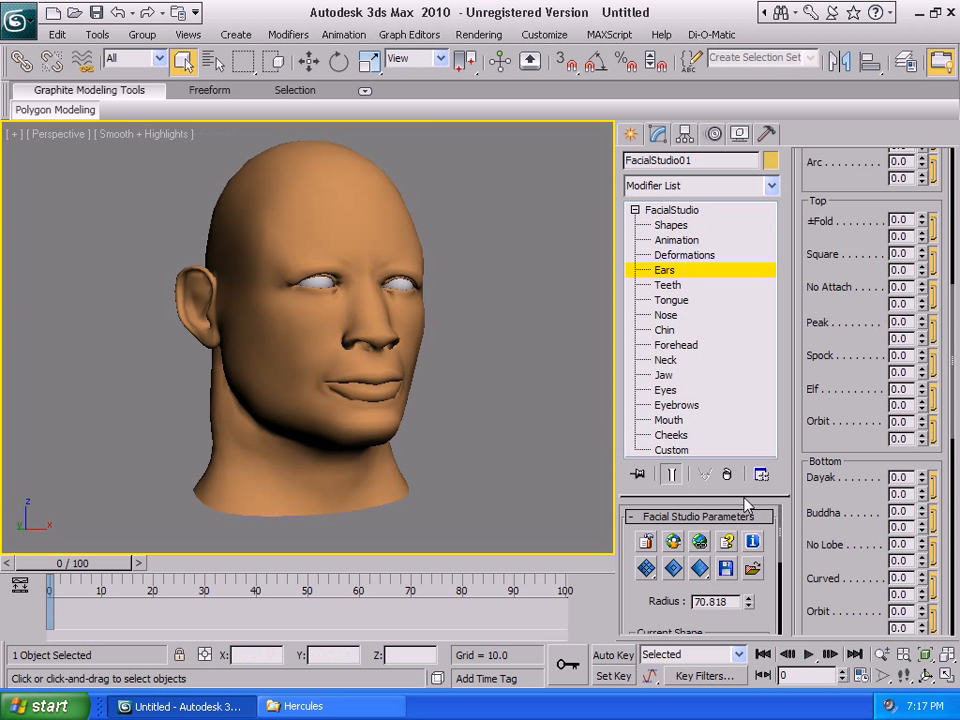
# Try the preset heads caricature01.dat, stylized03.dat and stylized01.dat on the head and examine its profile.
pyautogui.click(752, 568)
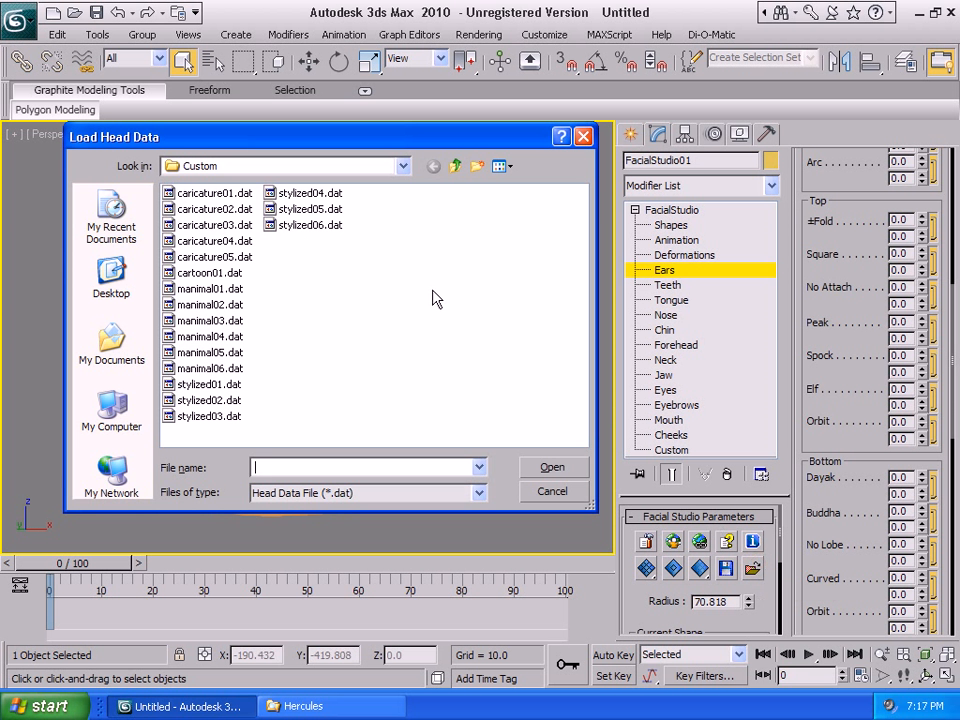
pyautogui.doubleClick(200, 197)
pyautogui.click(752, 568)
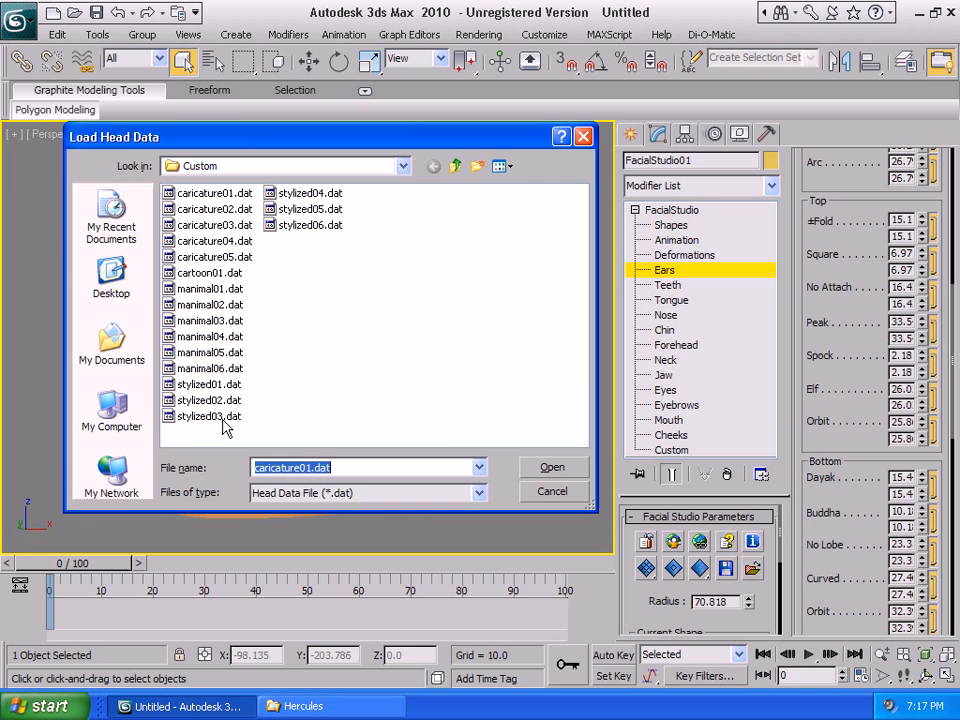
pyautogui.doubleClick(210, 418)
pyautogui.click(754, 569)
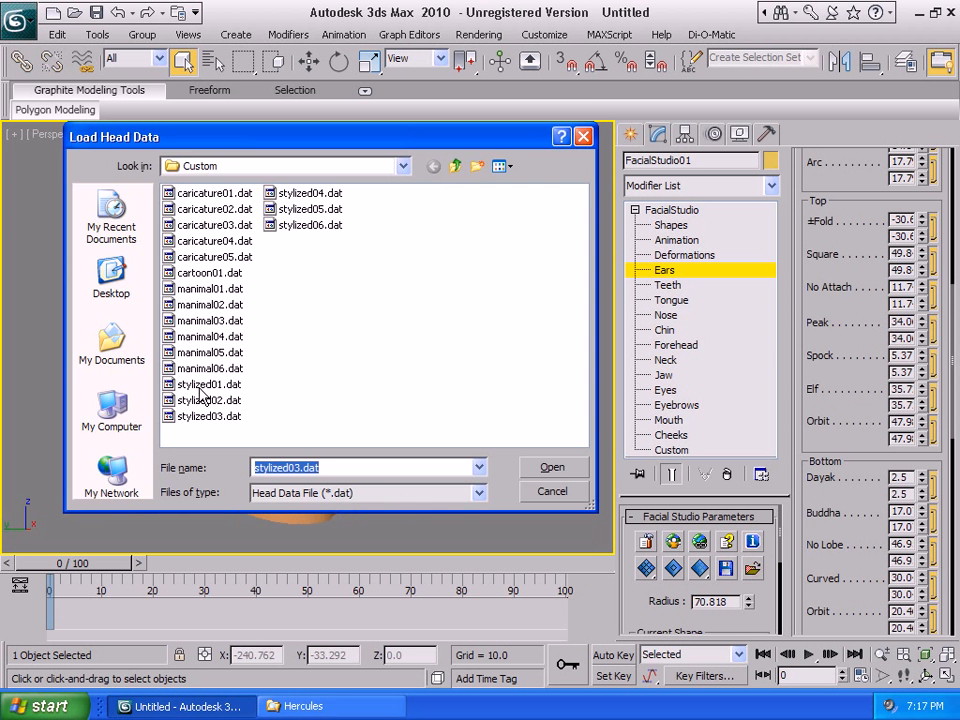
pyautogui.doubleClick(208, 384)
pyautogui.keyDown('alt'); pyautogui.moveTo(408, 362); pyautogui.dragTo(140, 338, button='middle'); pyautogui.keyUp('alt')
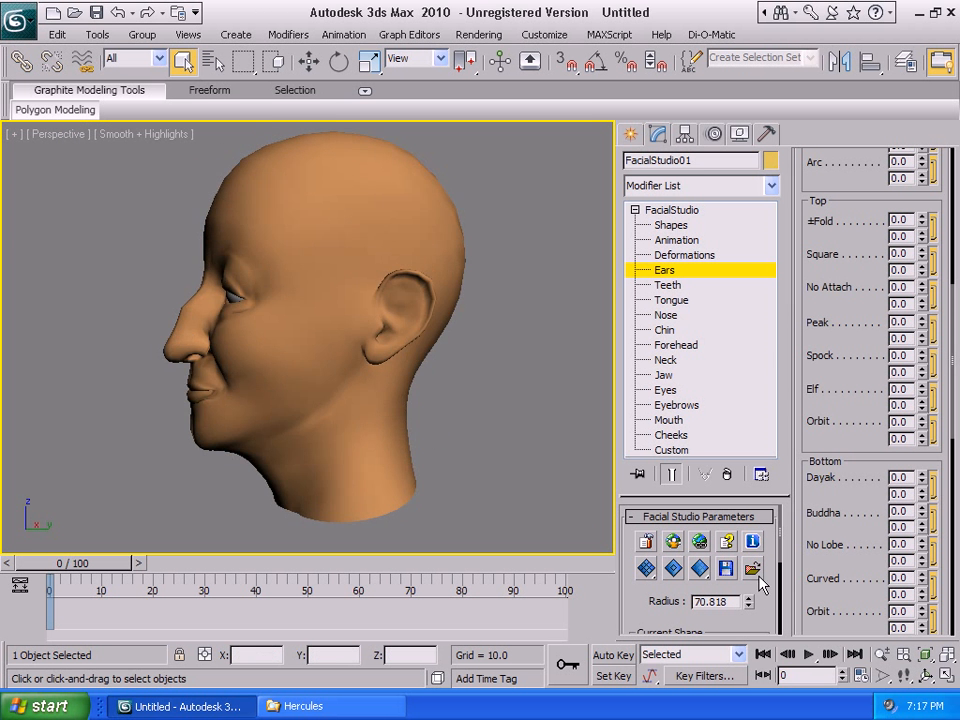
# Load the preset head data stylized06.dat and view the head from its other side.
pyautogui.click(752, 568)
pyautogui.doubleClick(300, 222)
pyautogui.keyDown('alt'); pyautogui.moveTo(364, 317); pyautogui.dragTo(448, 308, button='middle'); pyautogui.keyUp('alt')
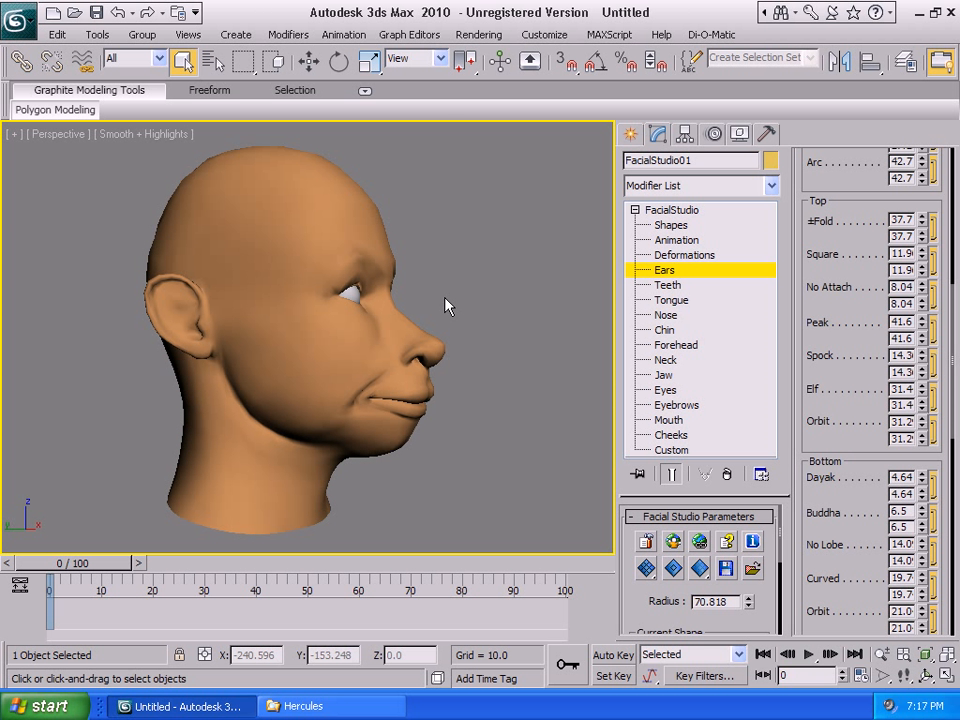
pyautogui.click(710, 35)
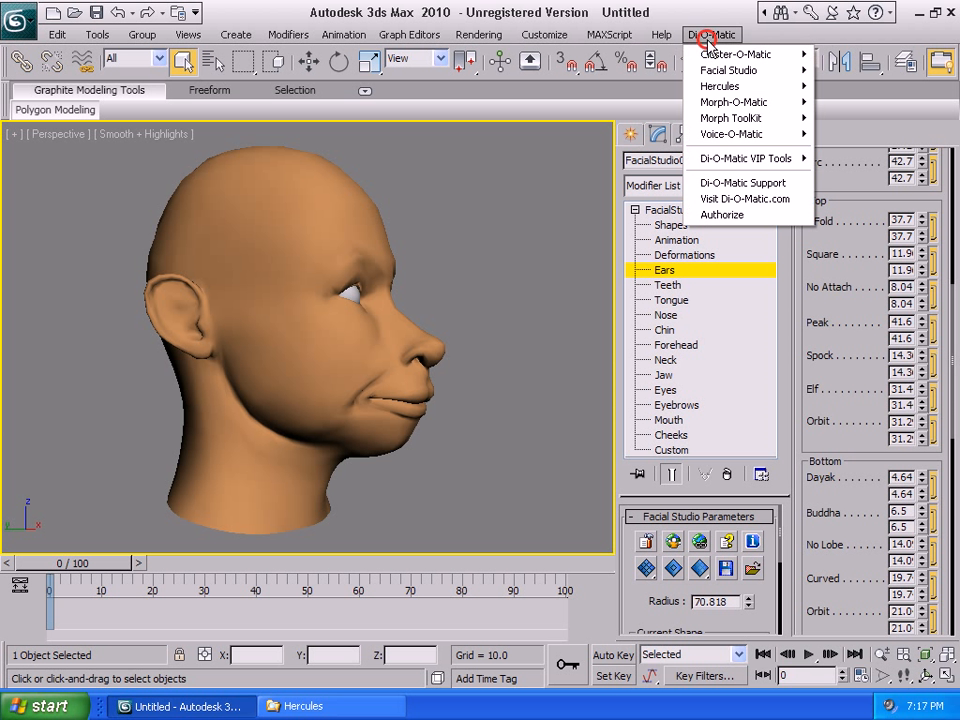
pyautogui.moveTo(729, 127)
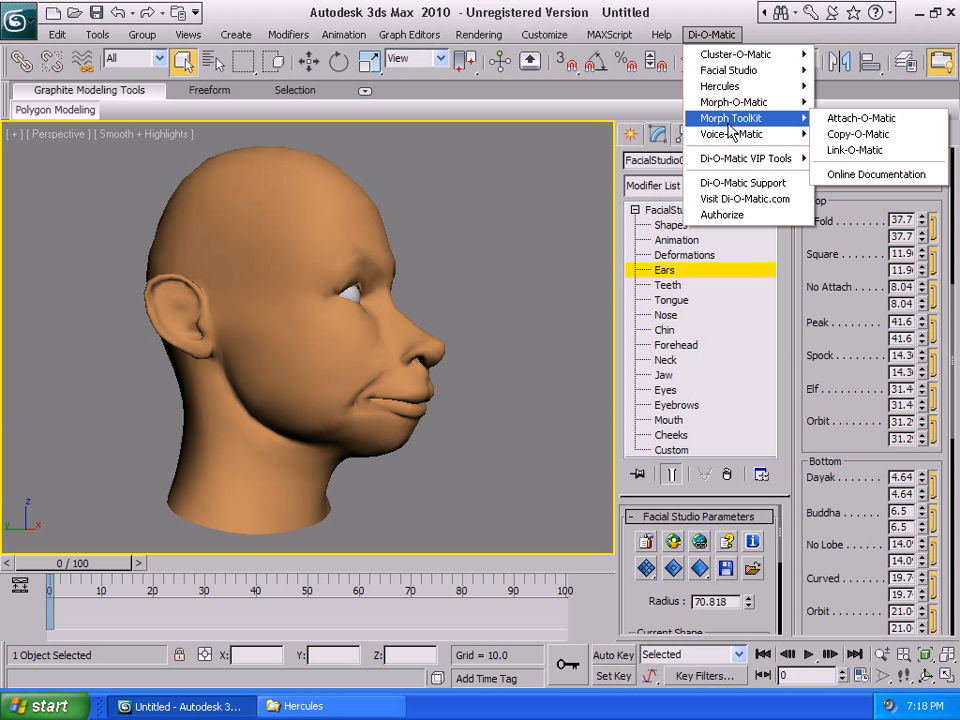
pyautogui.moveTo(747, 58)
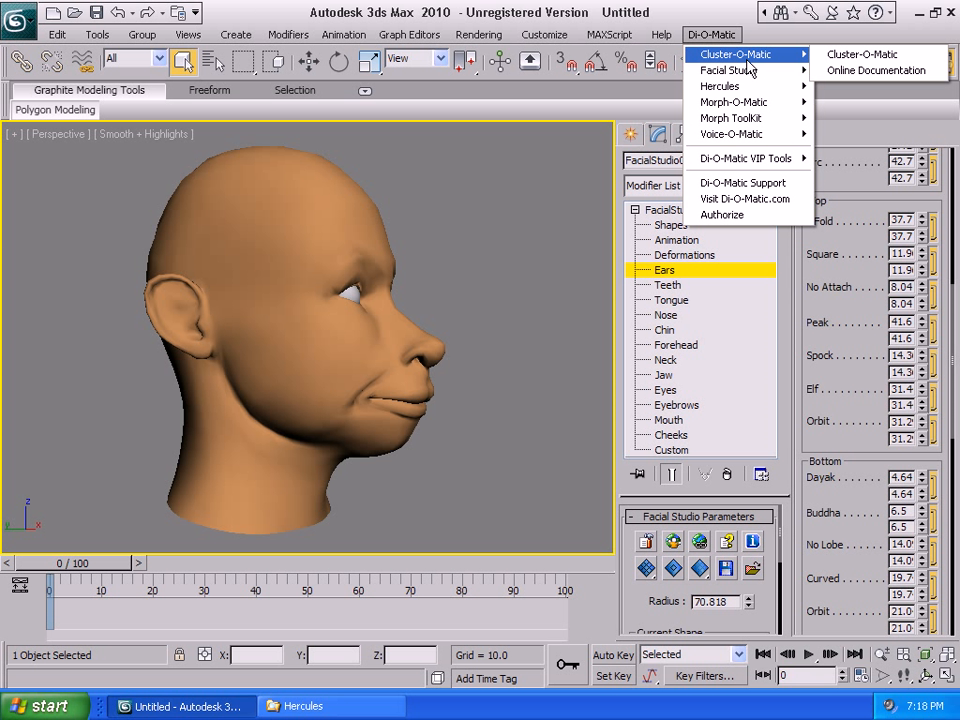
pyautogui.click(758, 35)
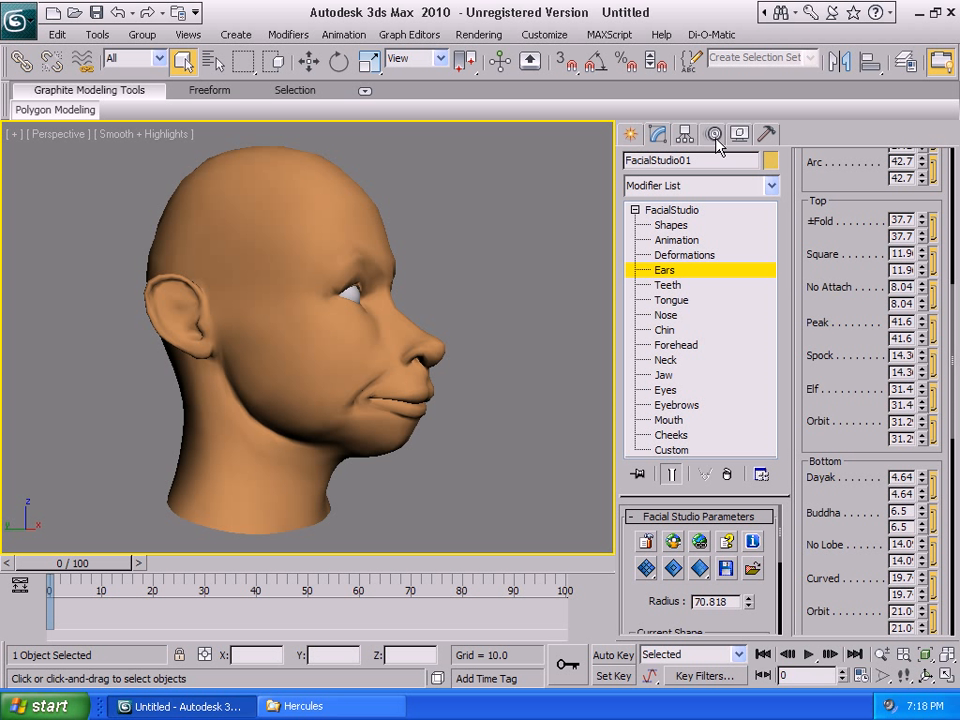
# Return to the Facial Studio object creation options and deselect the head with it seen from the front.
pyautogui.click(630, 136)
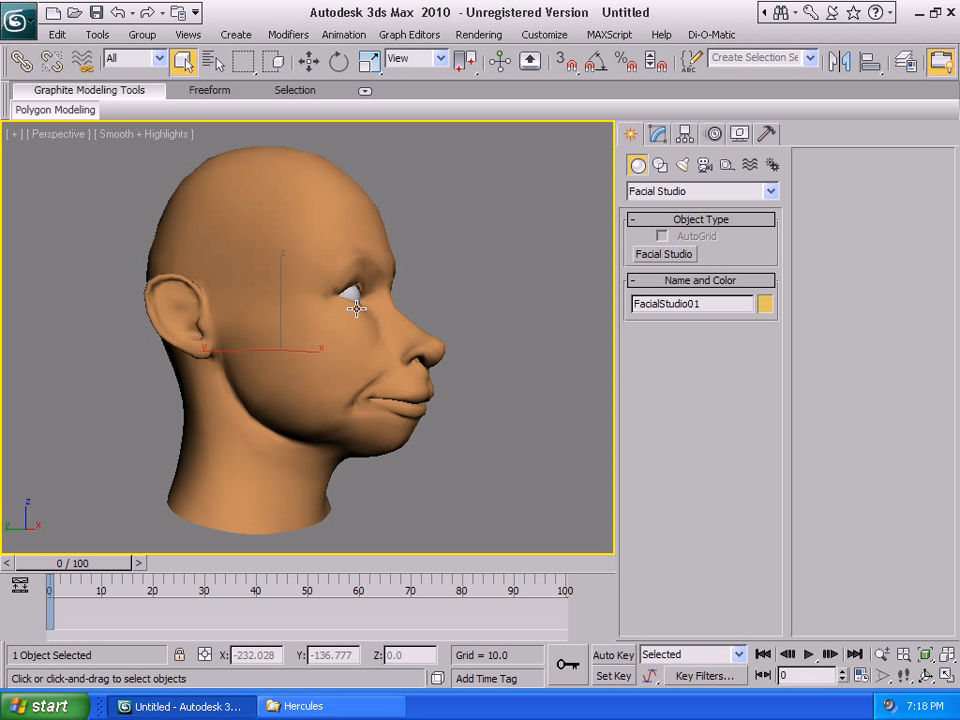
pyautogui.keyDown('alt'); pyautogui.moveTo(366, 285); pyautogui.dragTo(316, 291, button='middle'); pyautogui.keyUp('alt')
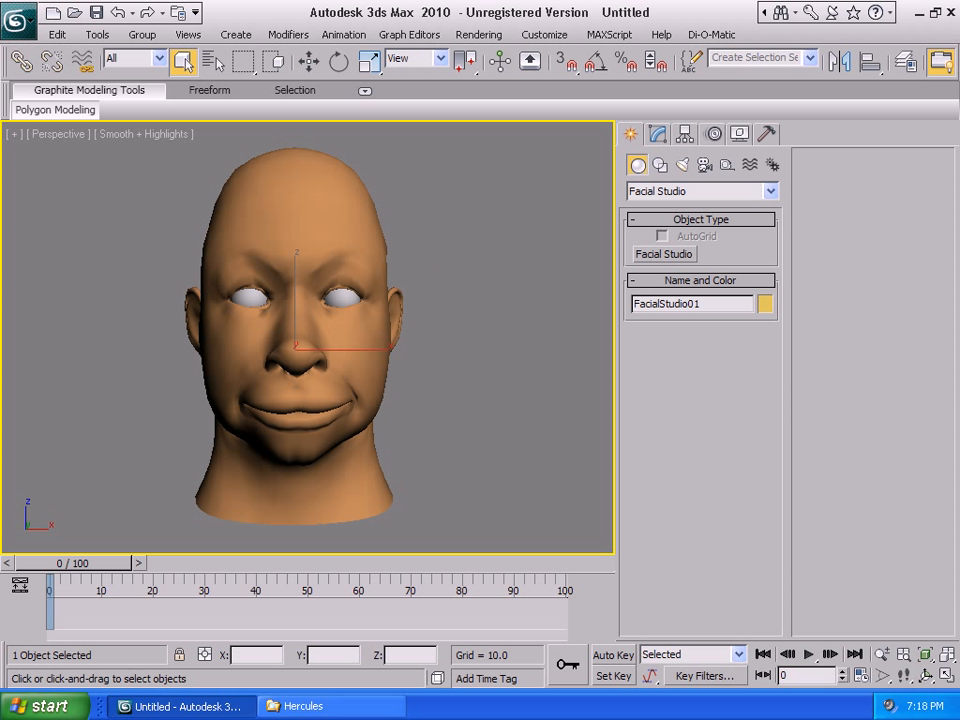
pyautogui.click(559, 273)
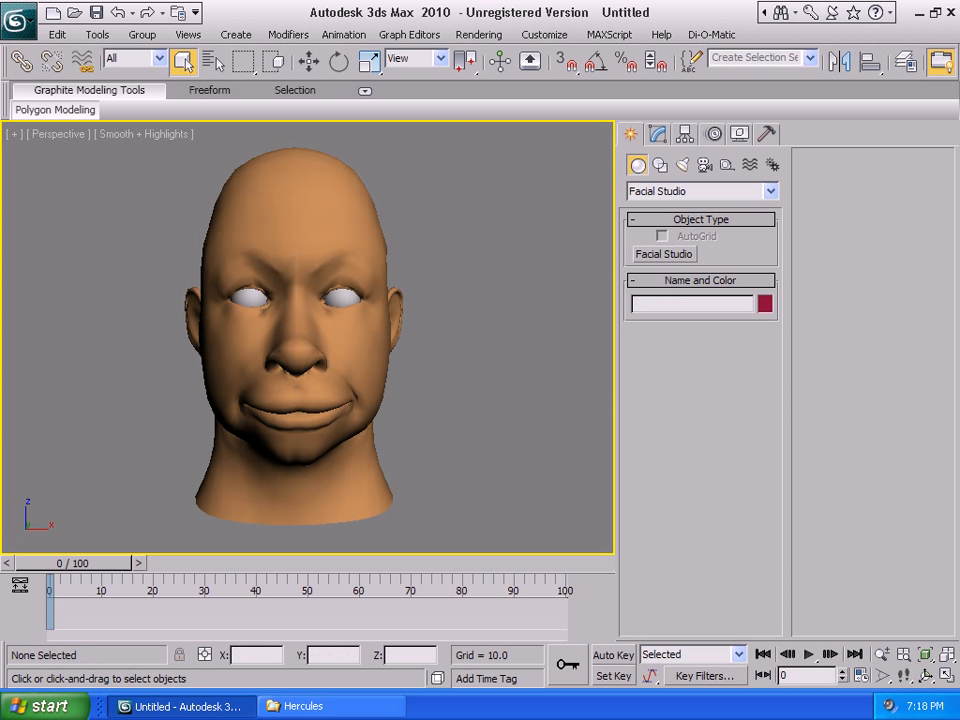